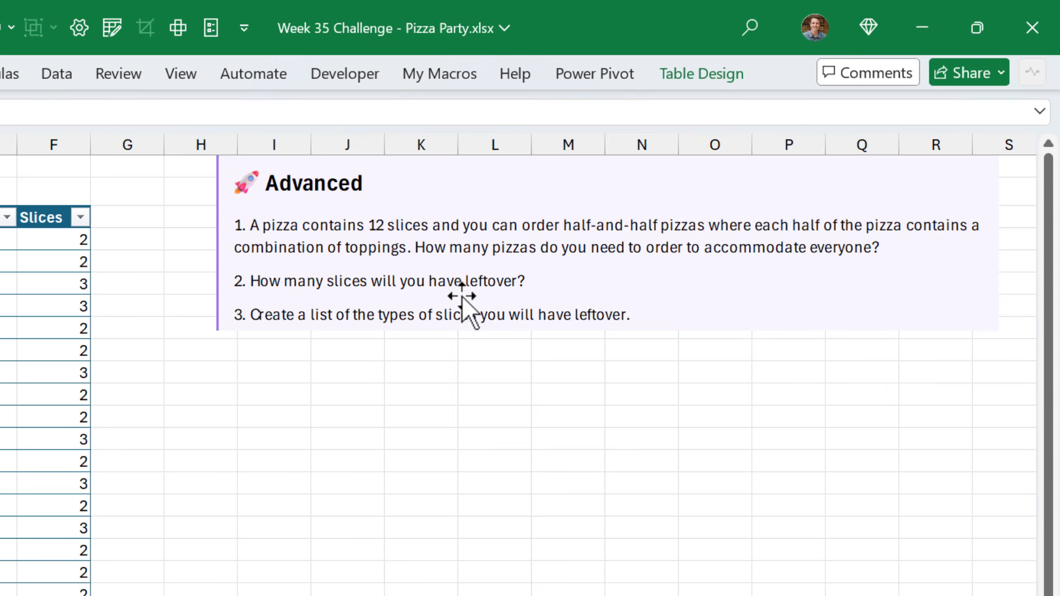
Move the Advanced challenge instructions picture aside so it no longer covers the cells beside the table
left_click_drag(228, 208, 1016, 206)
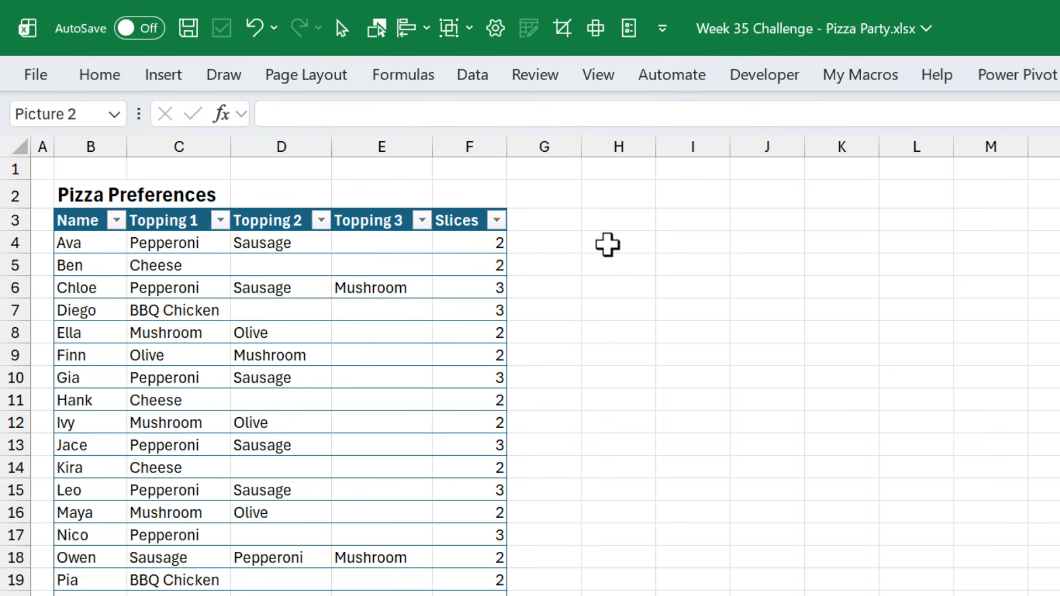
left_click(620, 244)
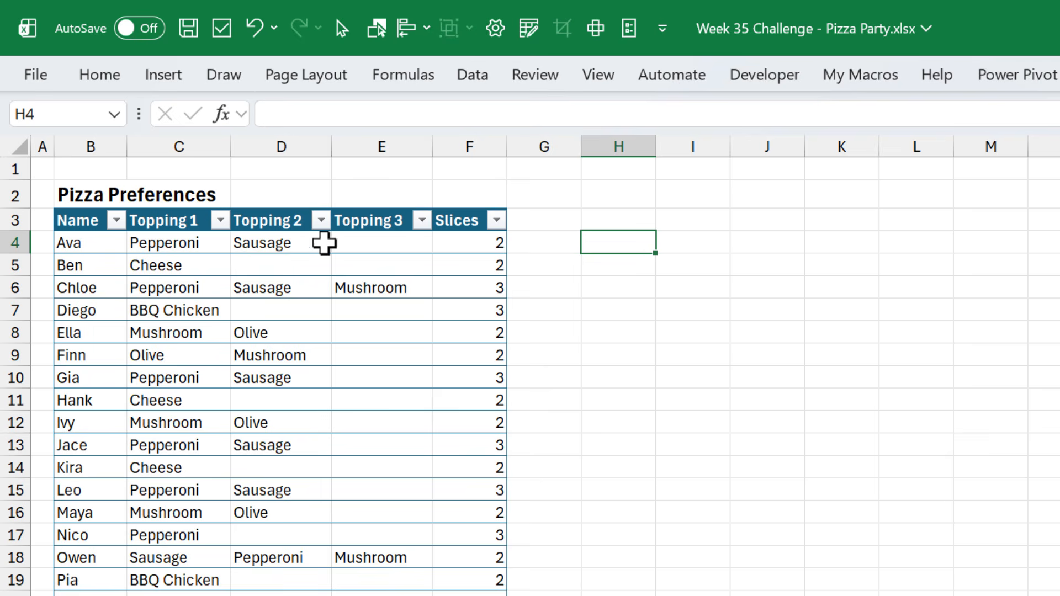
In G4, enter =TEXTJOIN(", ",TRUE,tblOrders[@[Topping 1]:[Topping 3]]) to combine each row's toppings
left_click(534, 243)
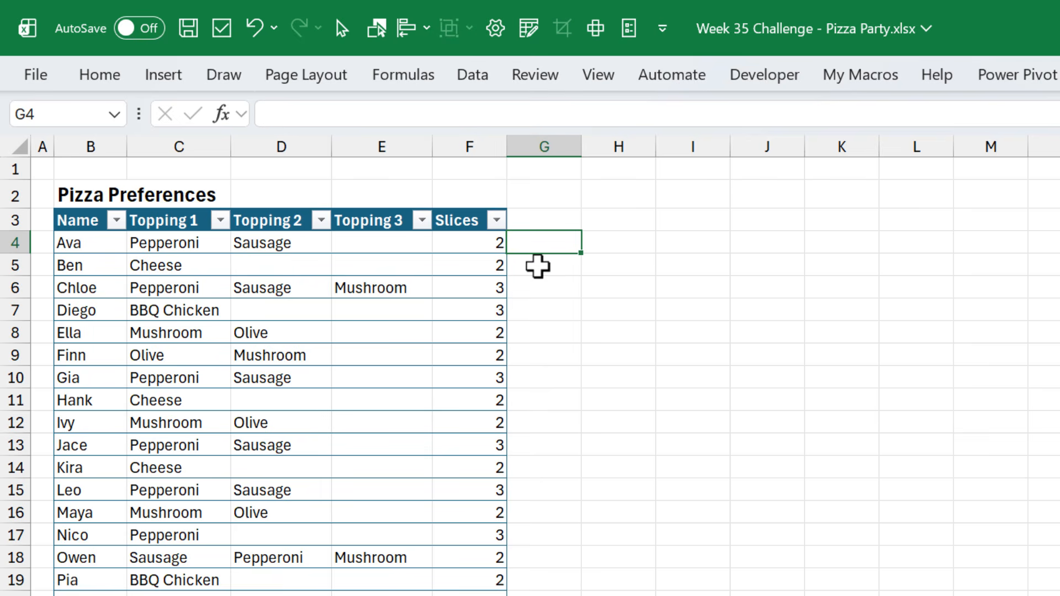
type("=te")
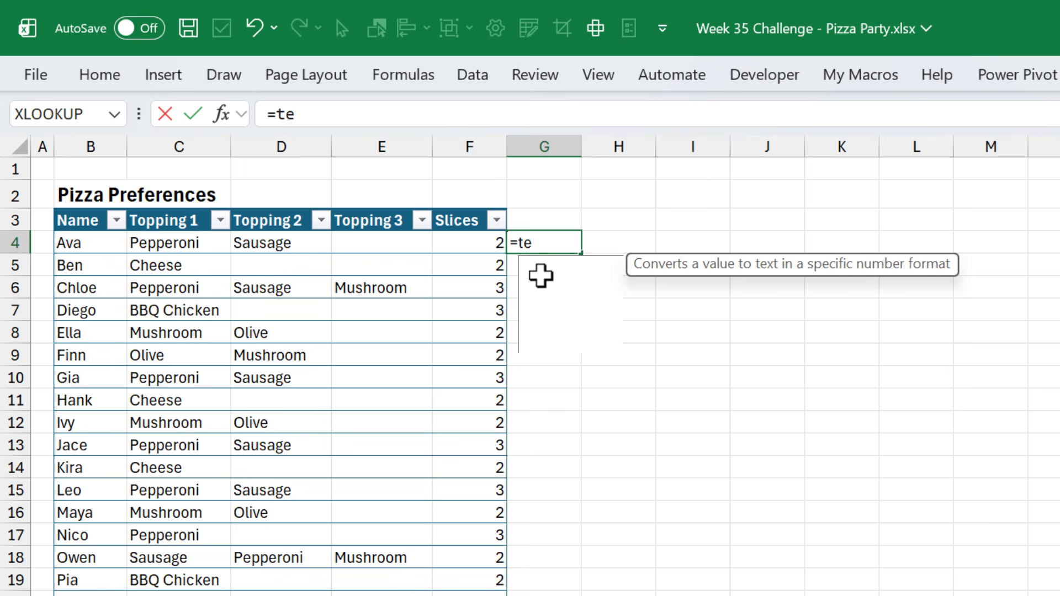
type("xtj")
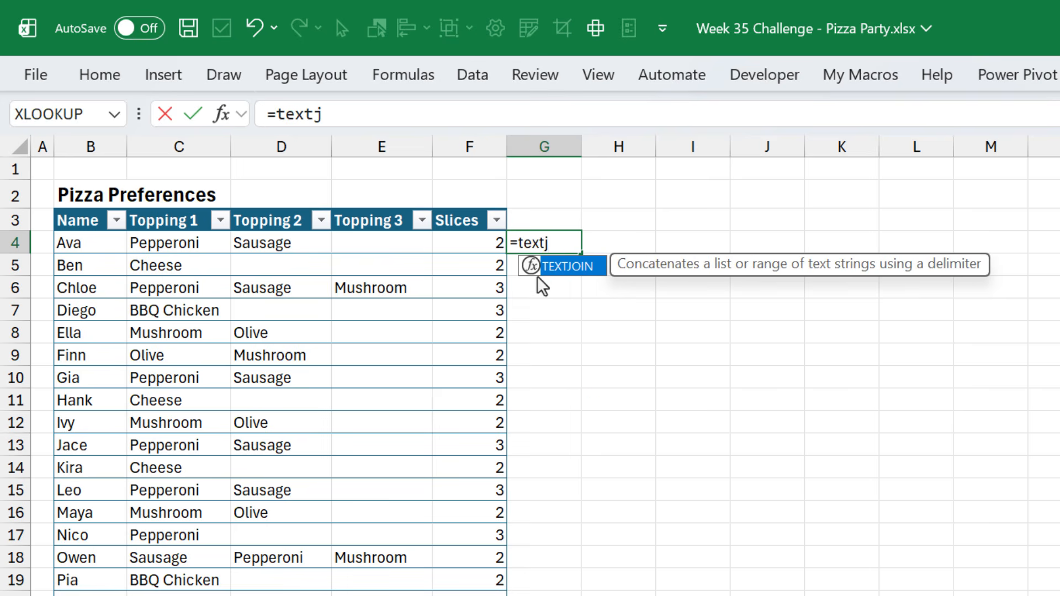
key("Tab")
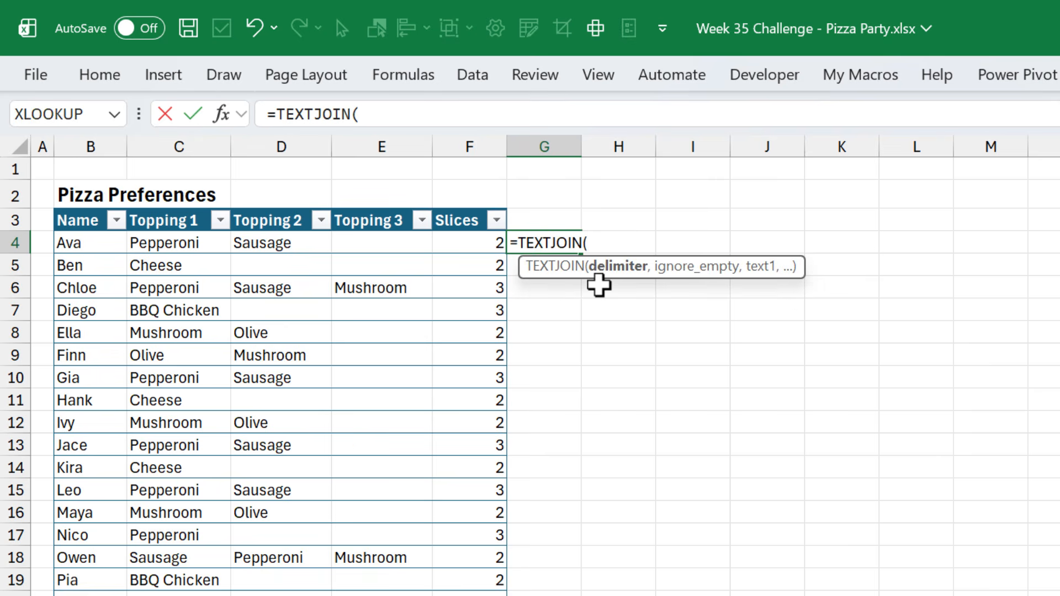
type("\", \",")
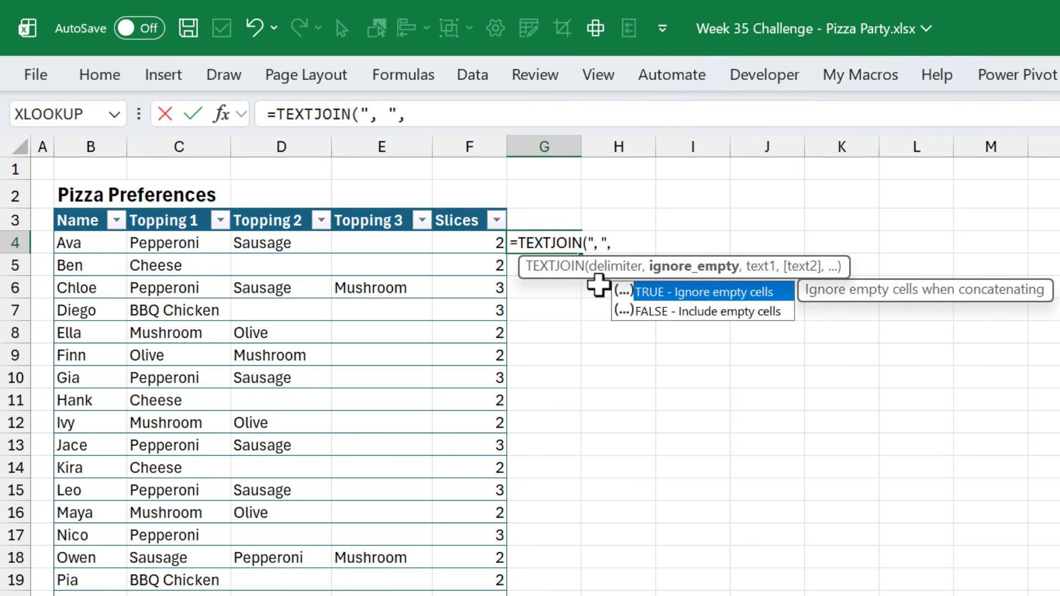
type("true")
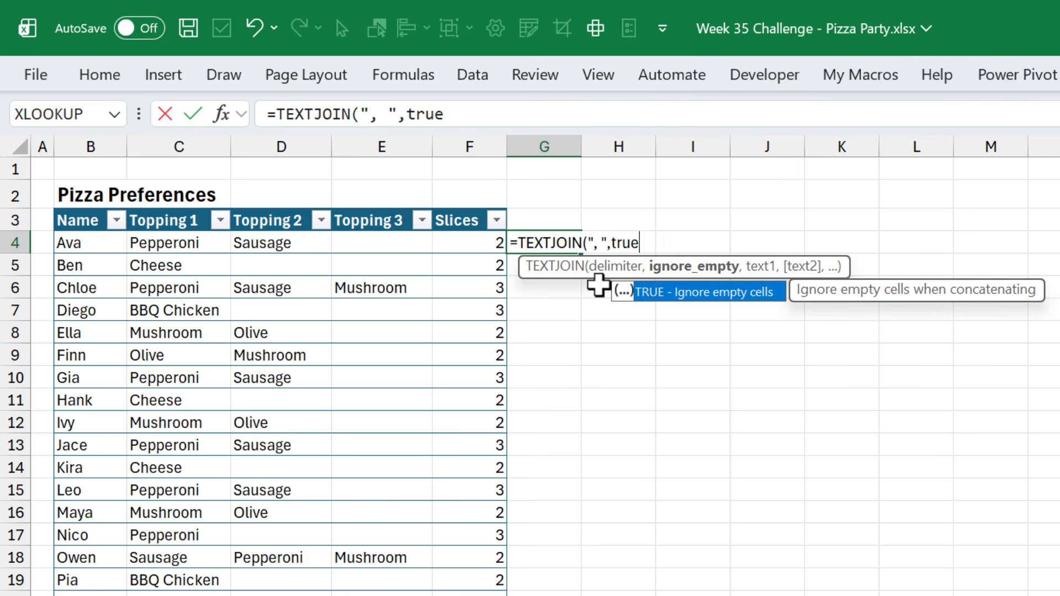
type(",")
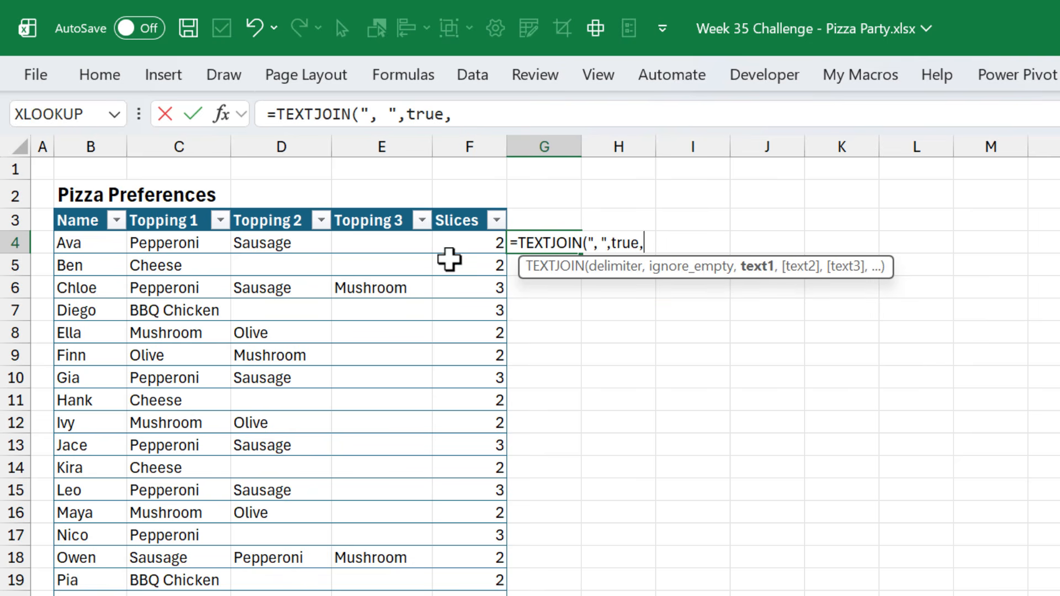
left_click_drag(406, 246, 170, 240)
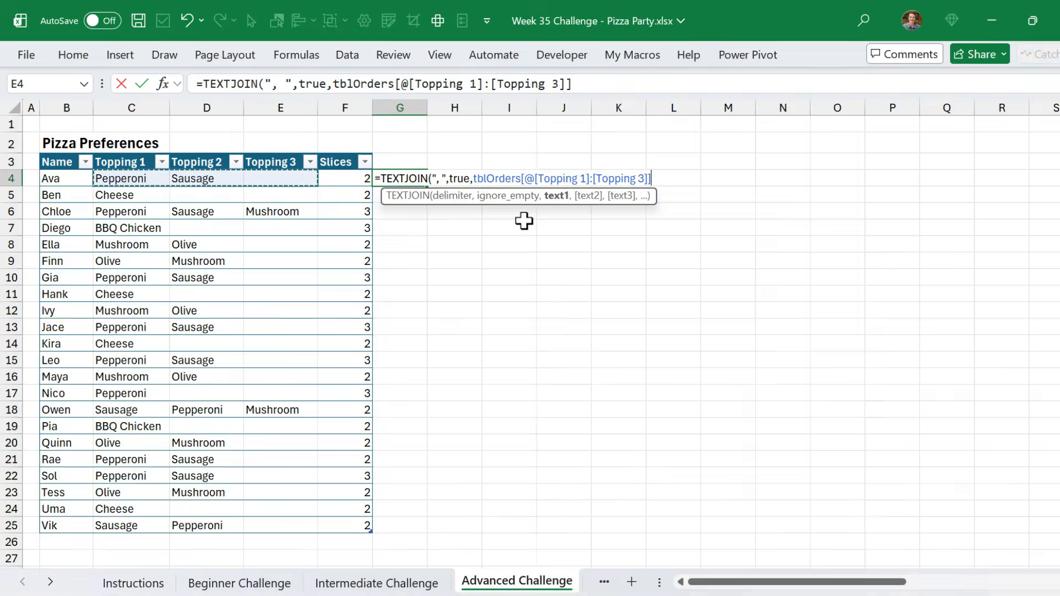
type(")")
key("Return")
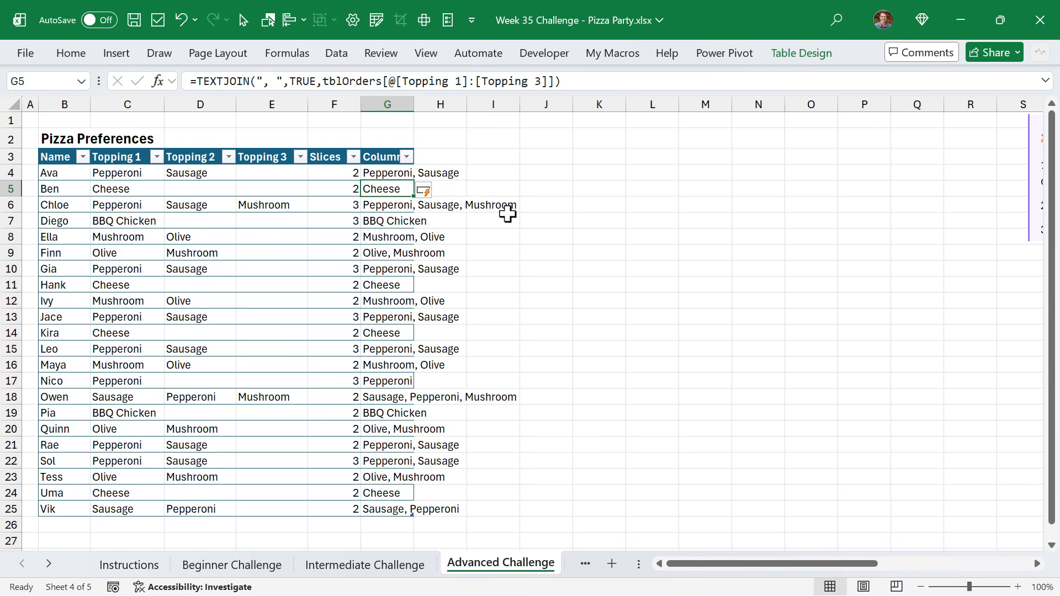
Autofit the new column's width and rename its header to Type
double_click(413, 104)
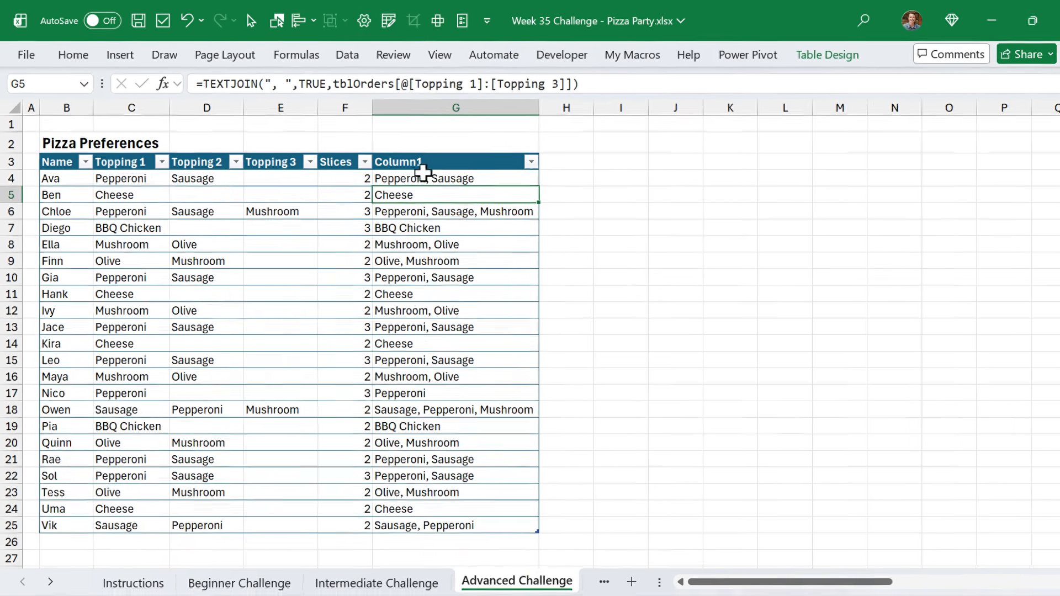
key("Up")
key("Up")
type("Typ")
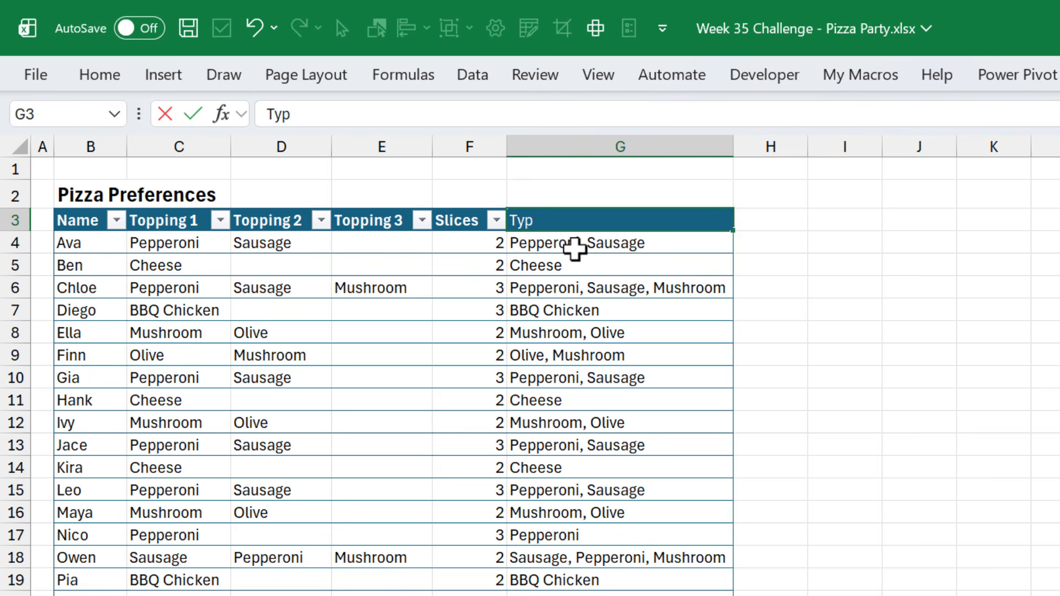
type("e")
key("Return")
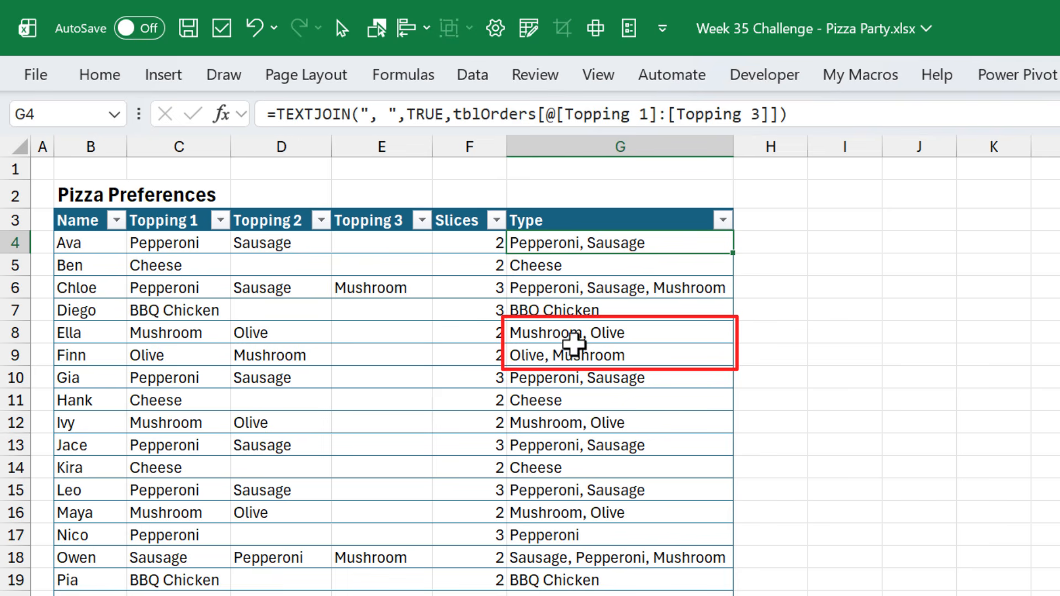
Edit the Type formula to wrap the topping range in SORT(...,,,TRUE) so toppings are sorted across columns
key("F2")
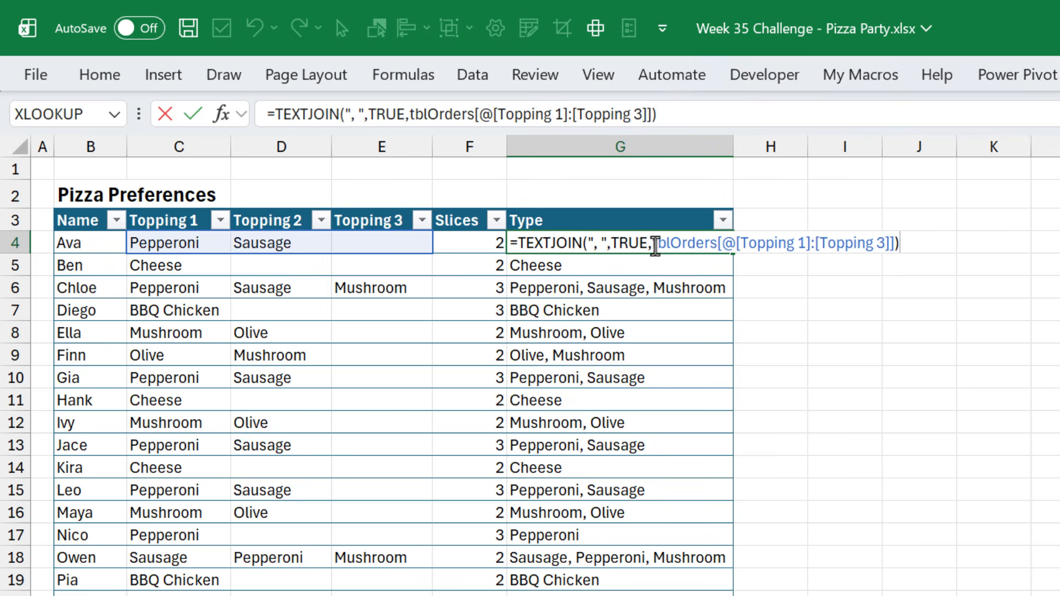
left_click(652, 244)
type("sort")
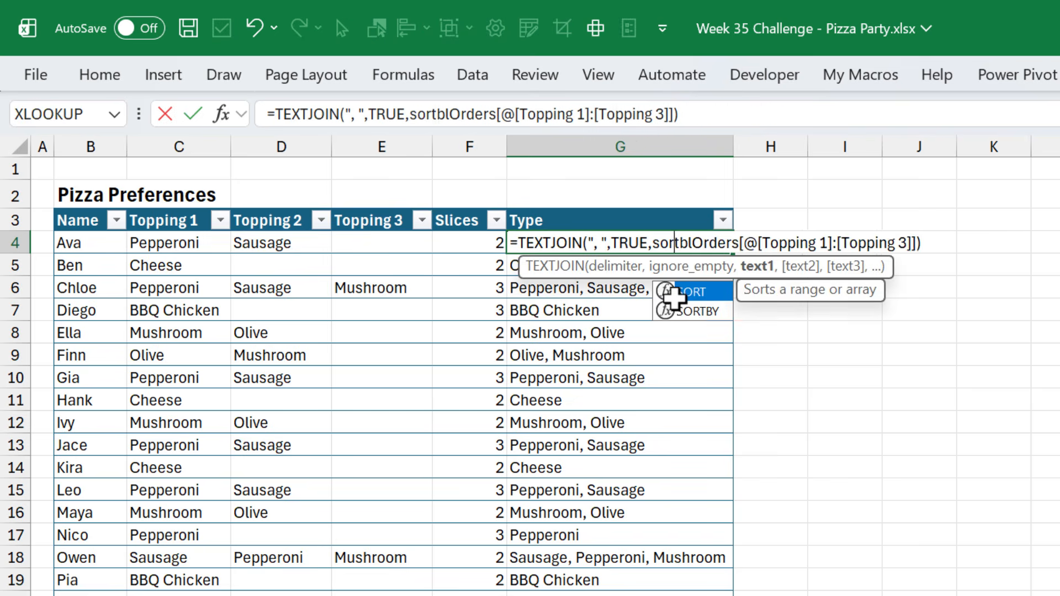
key("Tab")
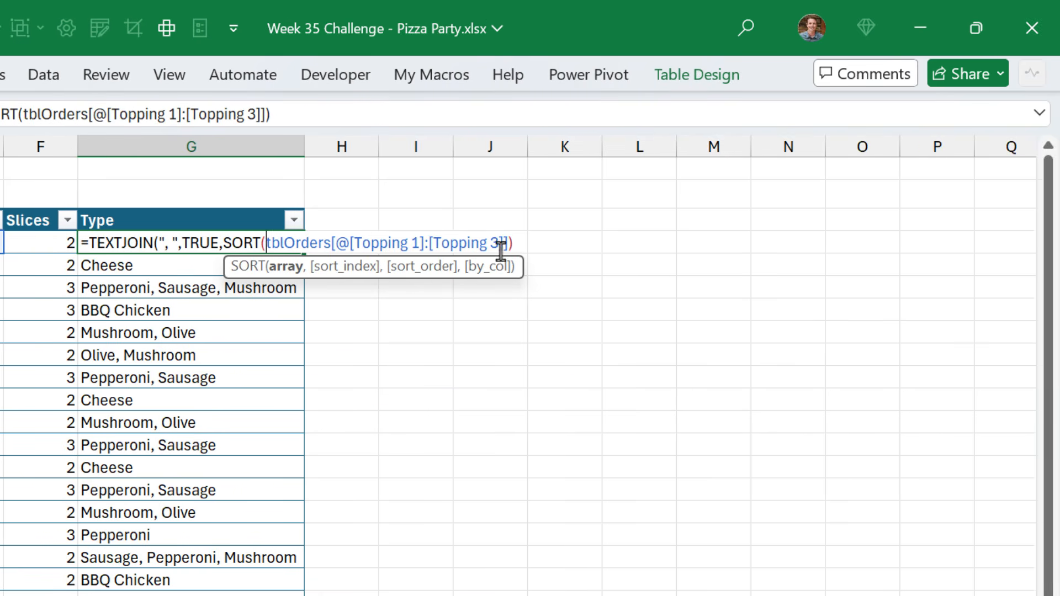
left_click(507, 244)
type(",,,")
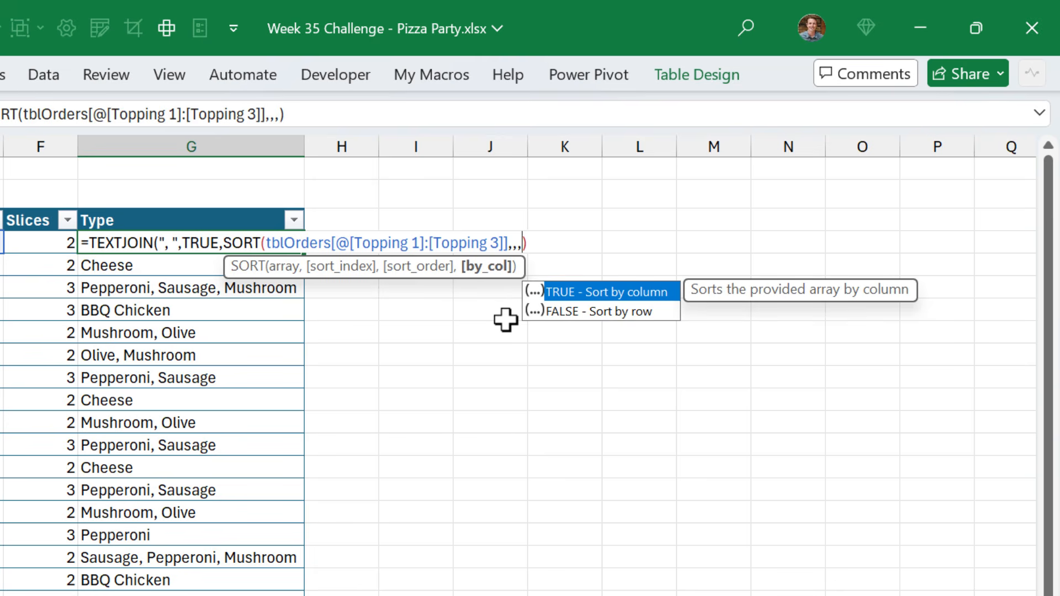
type("true")
key("Right")
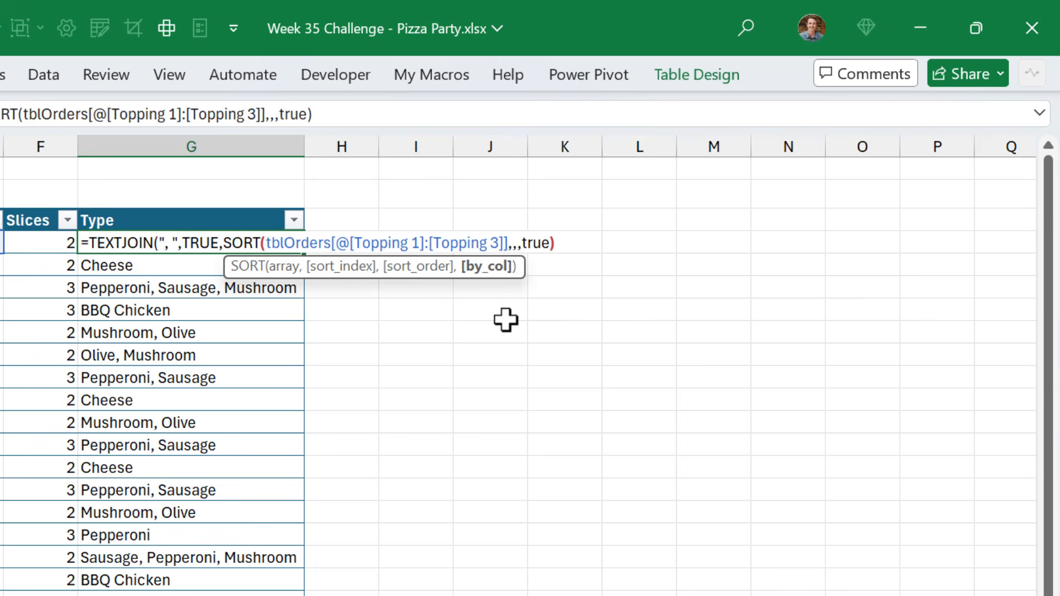
type(")")
key("Return")
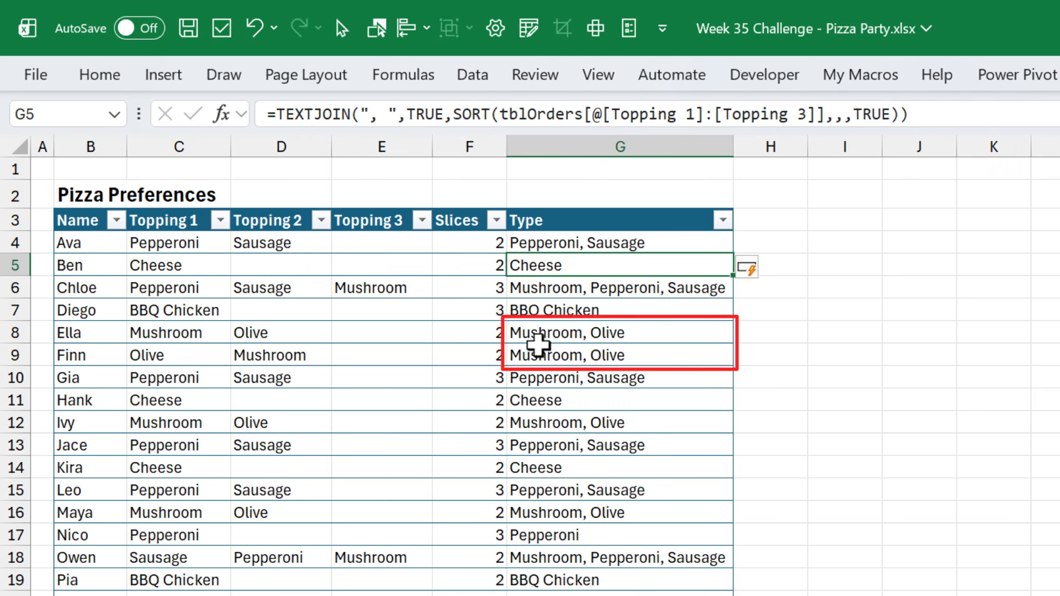
In J4, list the distinct topping combinations with =UNIQUE(tblOrders[Type]) and autofit column J
left_click_drag(540, 334, 540, 350)
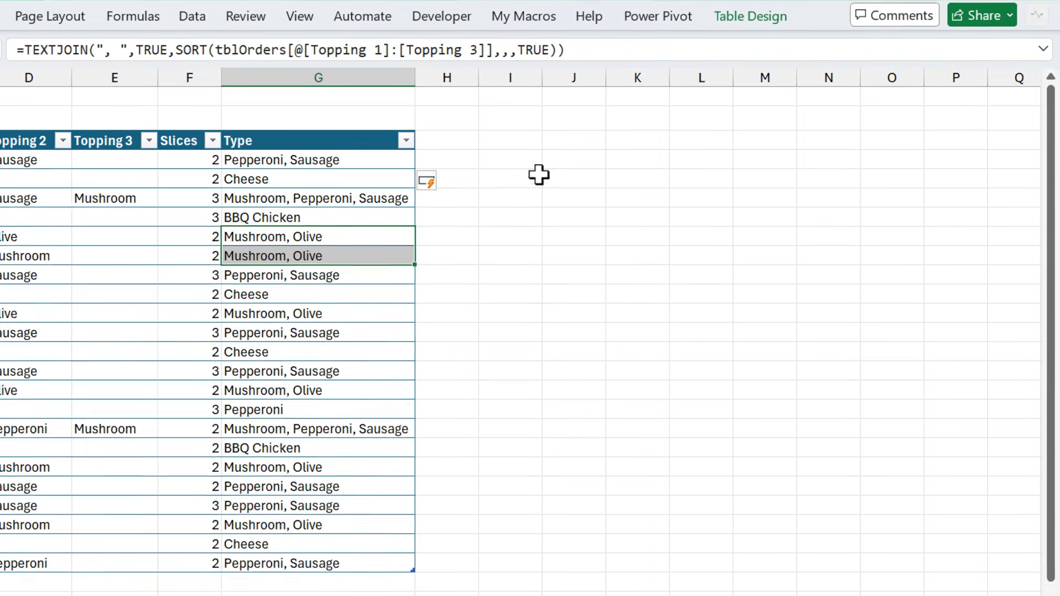
left_click(568, 156)
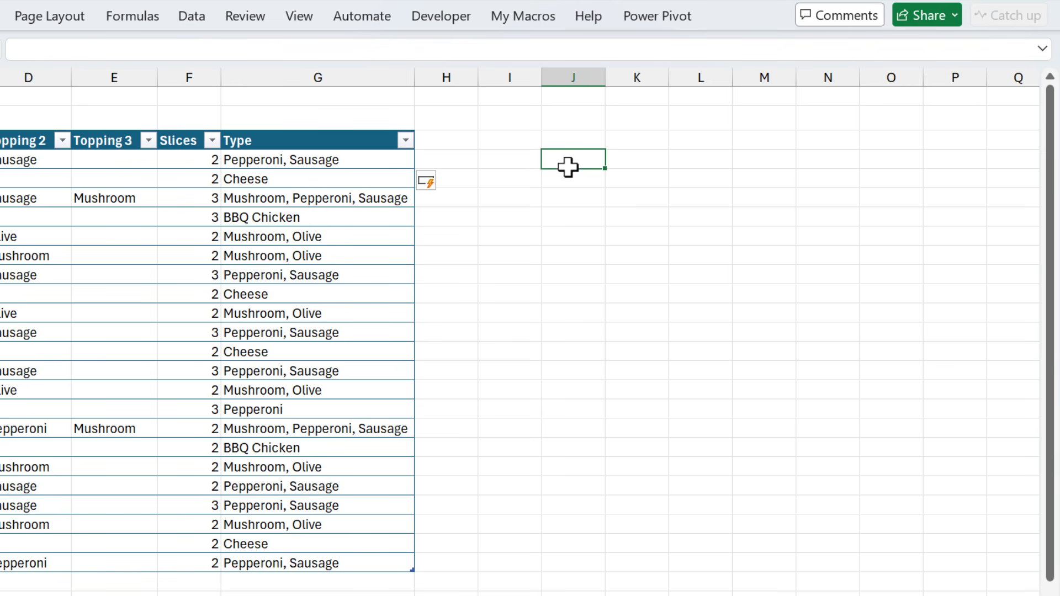
type("=un")
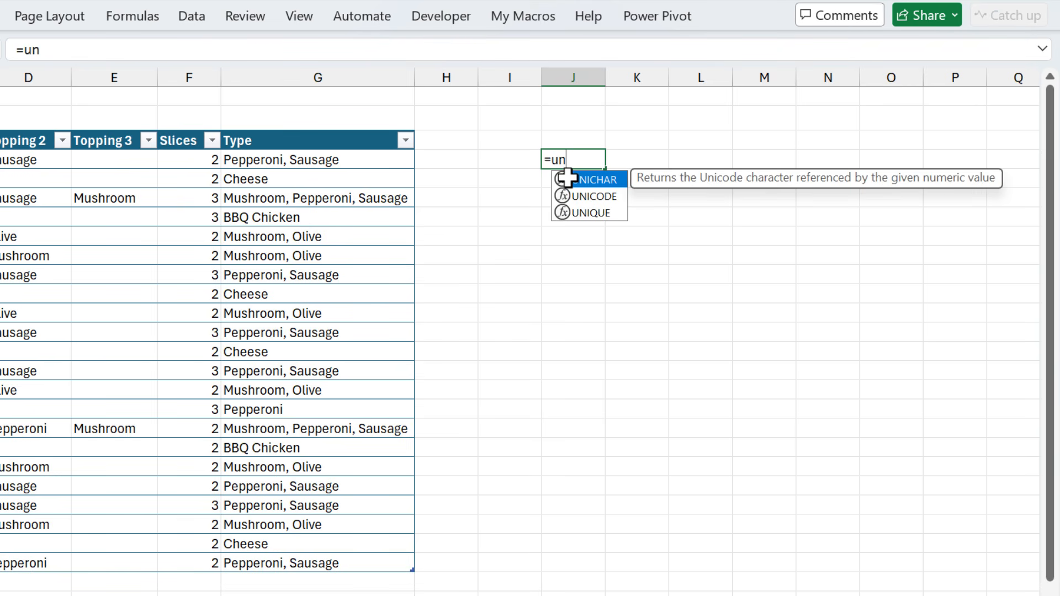
key("Down")
key("Down")
key("Tab")
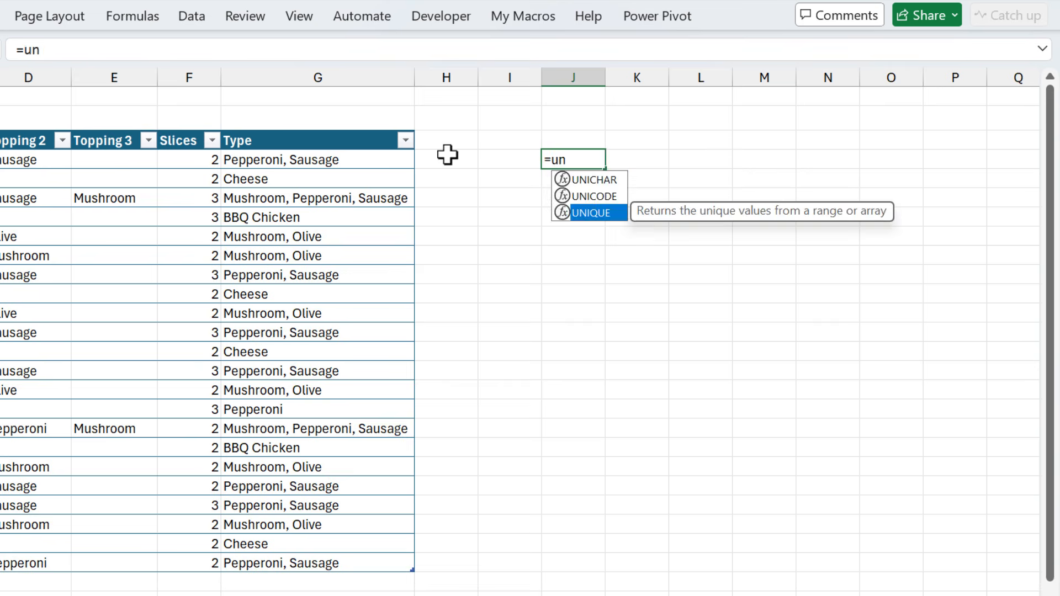
key("Tab")
left_click(347, 133)
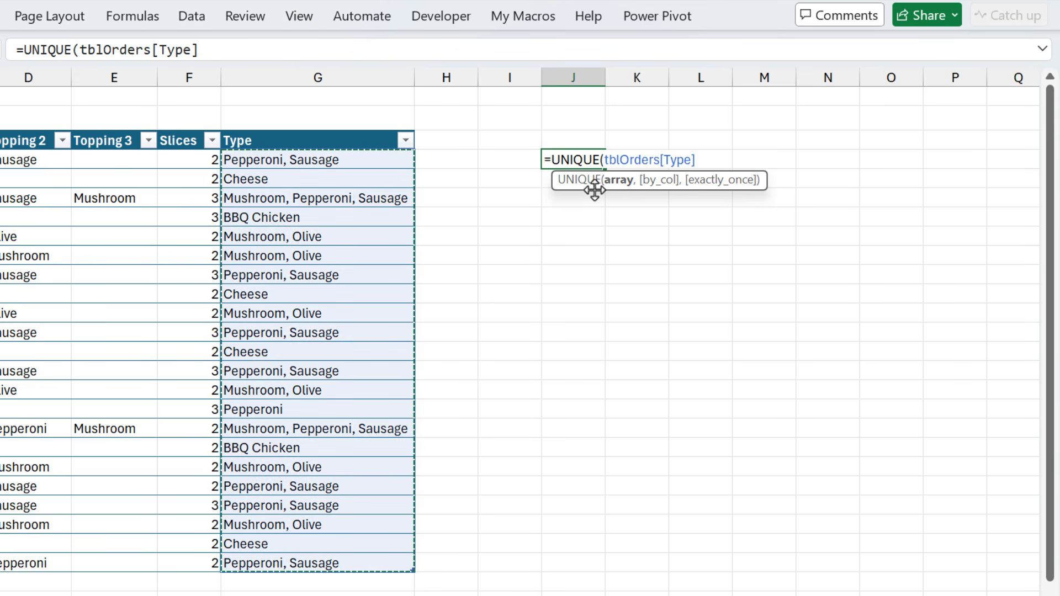
key("Return")
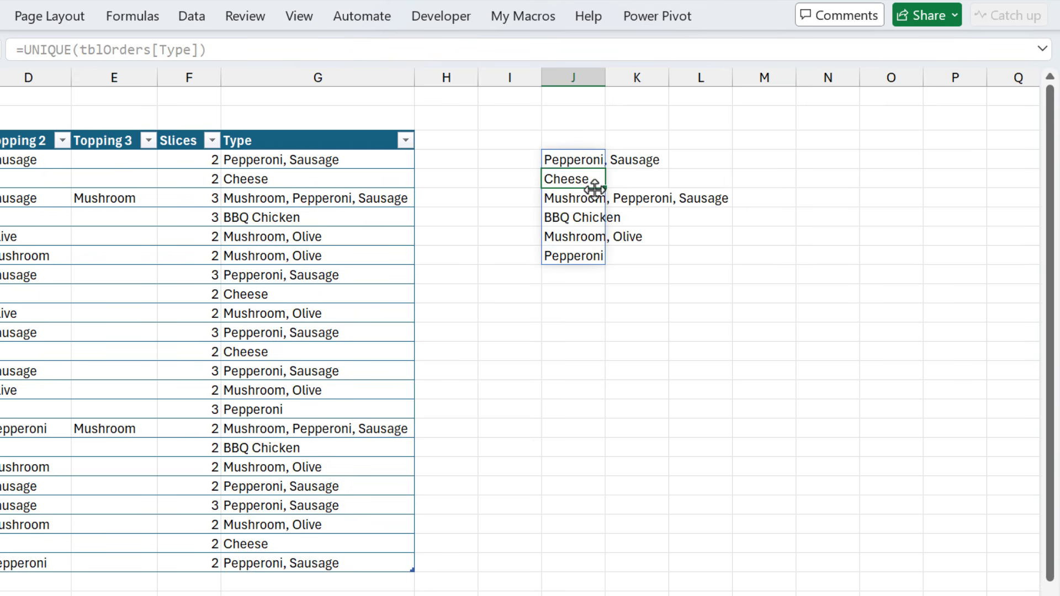
double_click(606, 76)
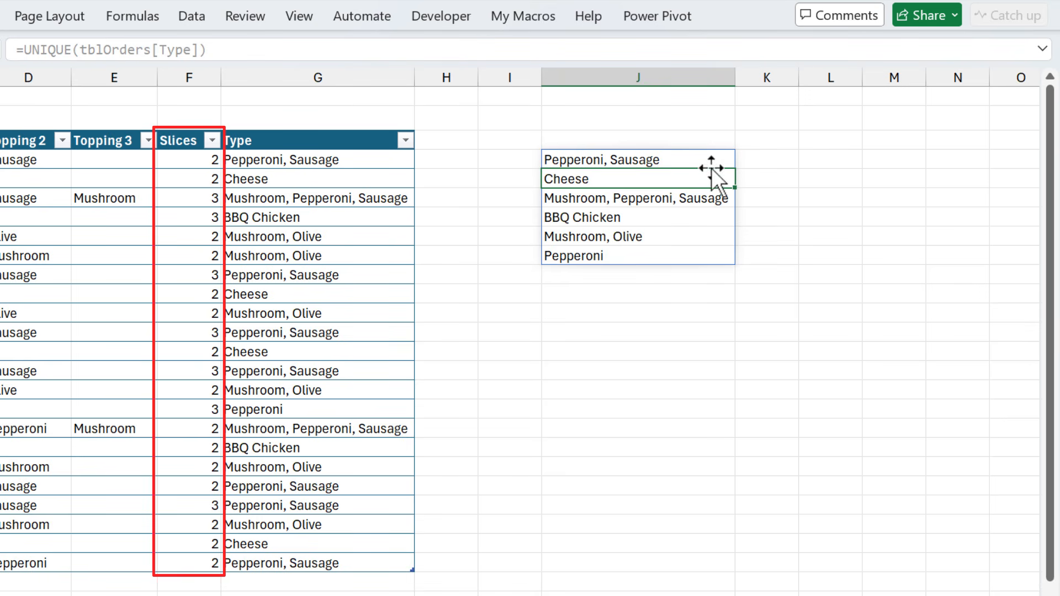
In K4, enter =SUMIF(tblOrders[Type],J4#,tblOrders[Slices]) to total slices for each unique type
left_click(758, 159)
type("=")
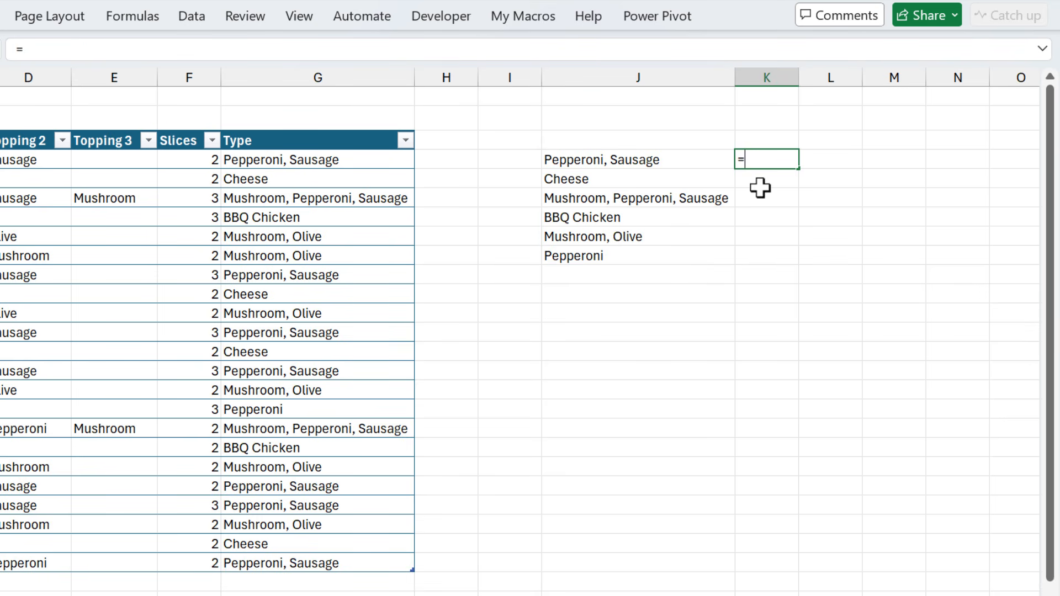
type("sum")
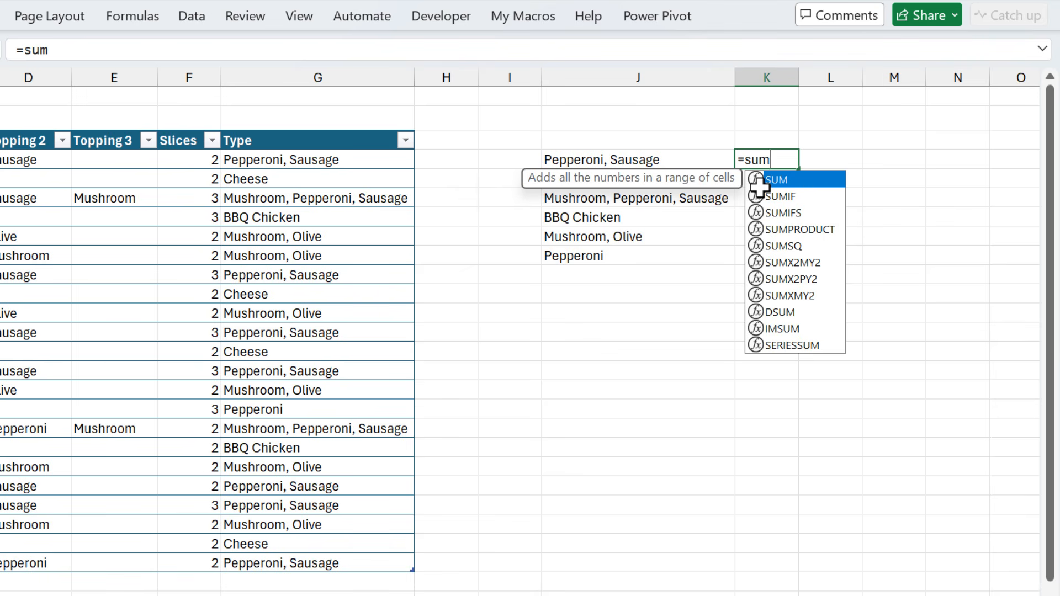
key("Down")
key("Tab")
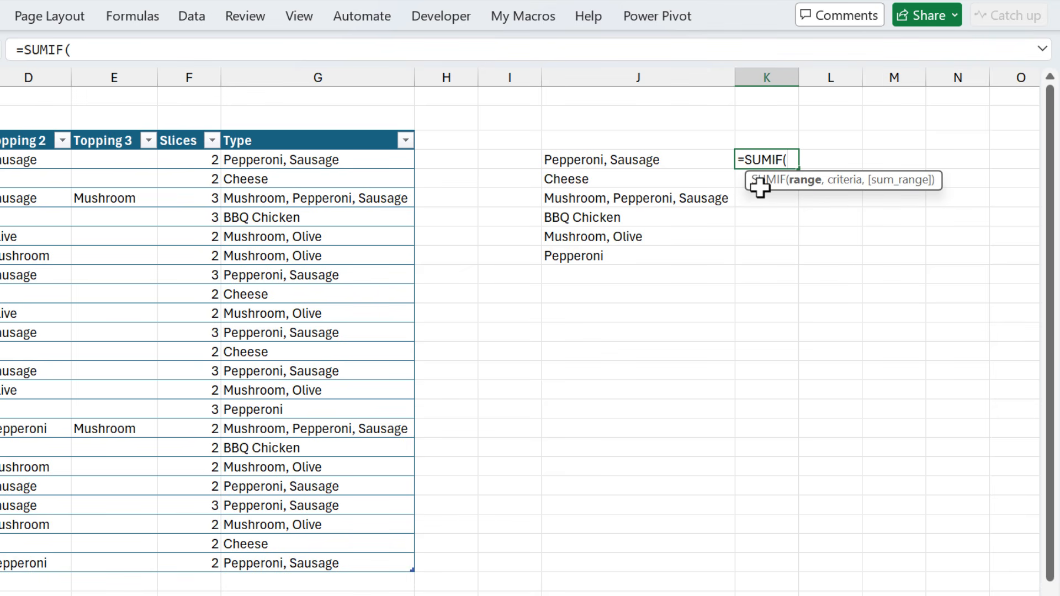
left_click(333, 133)
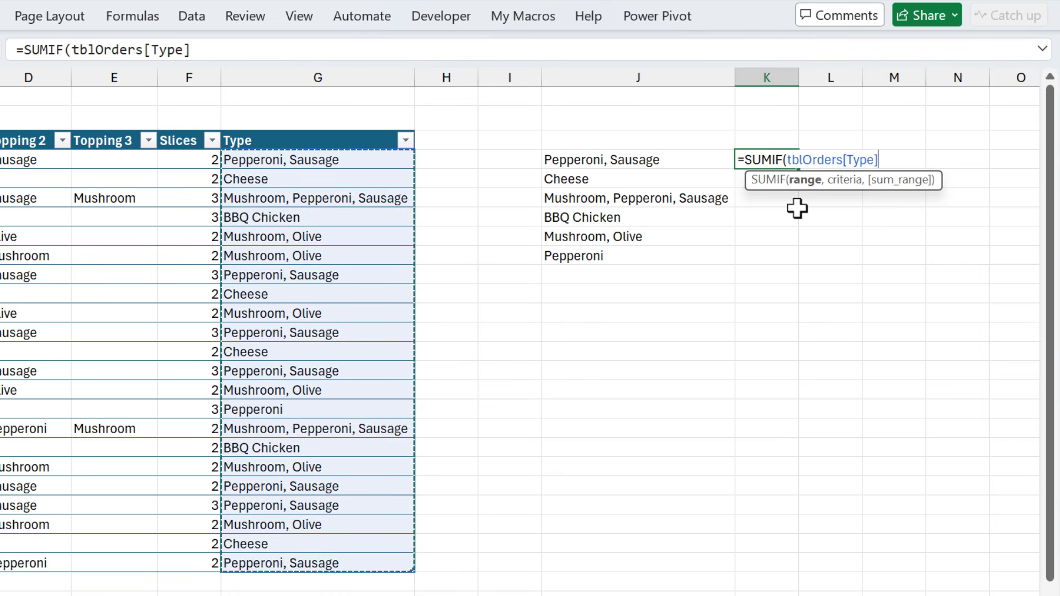
type(",")
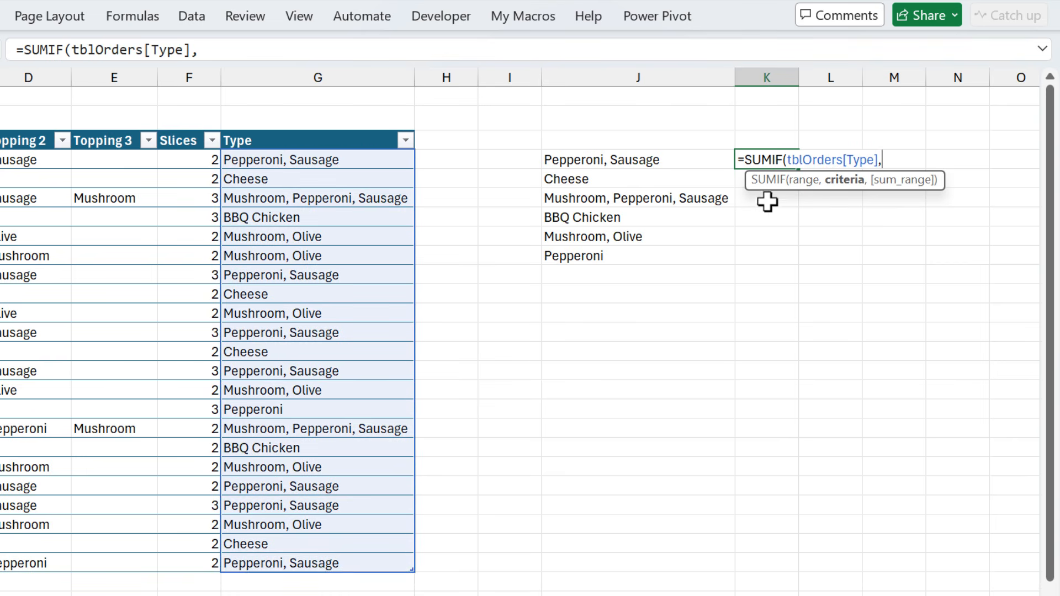
left_click(671, 158)
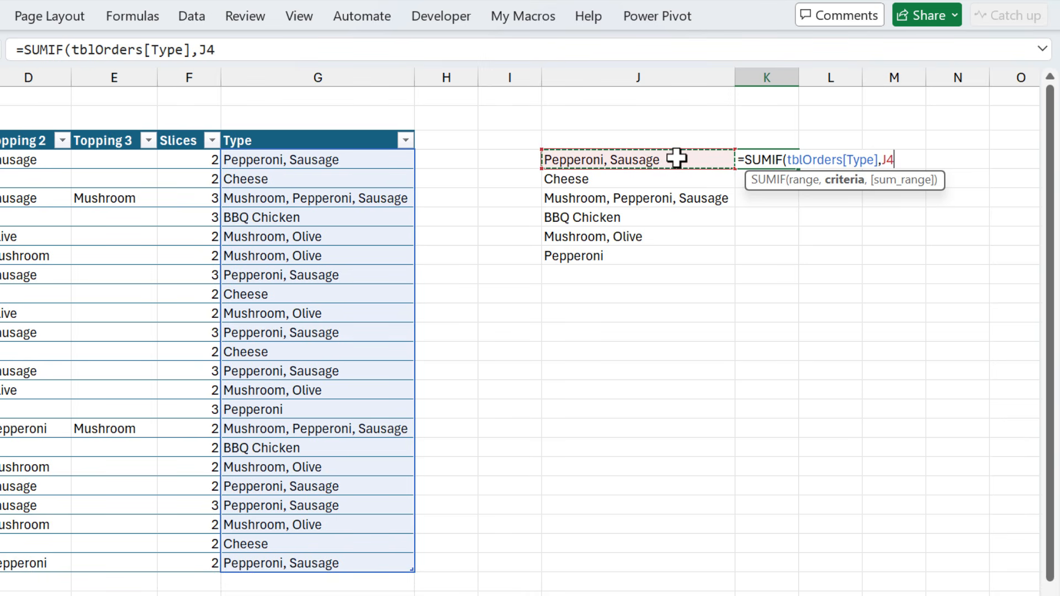
type("#")
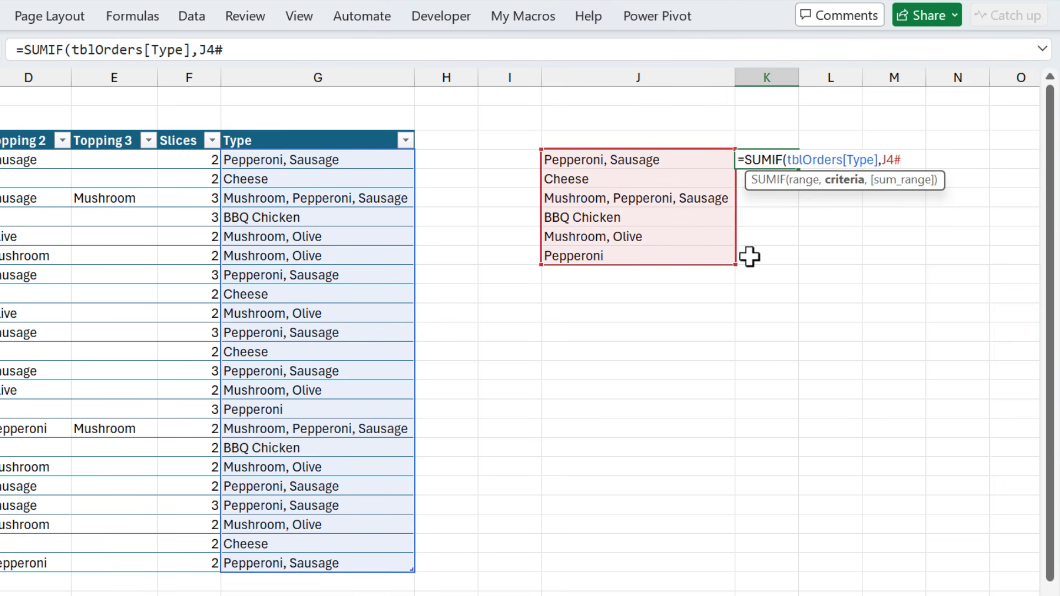
type(",")
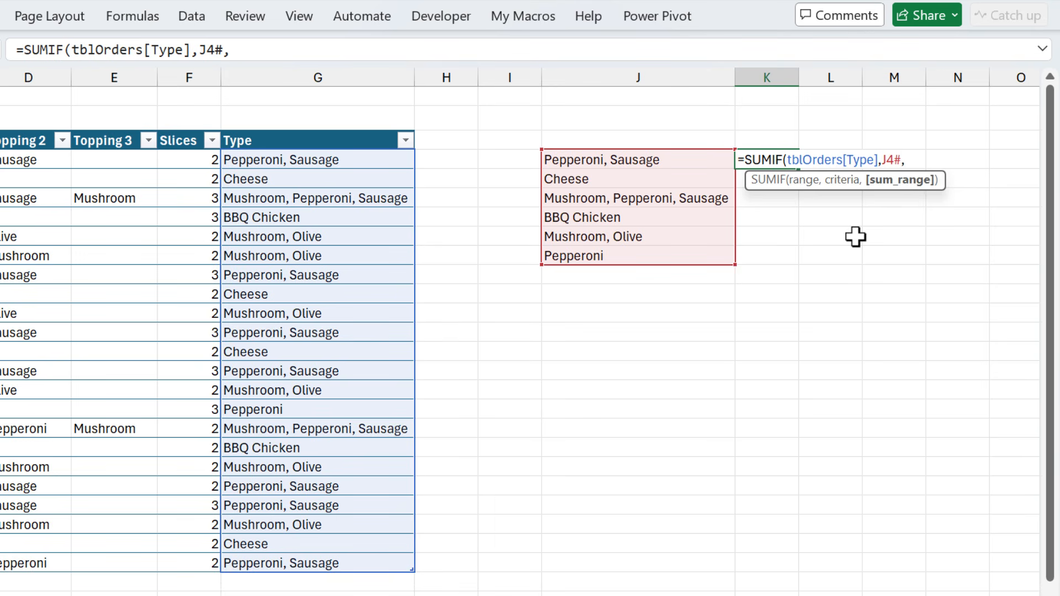
left_click(182, 128)
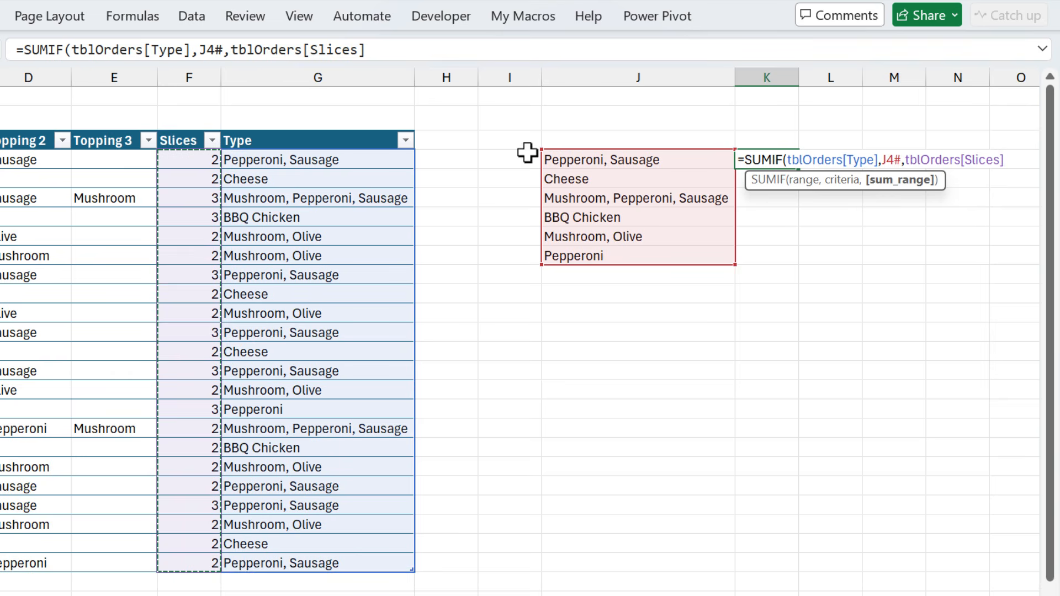
key("Return")
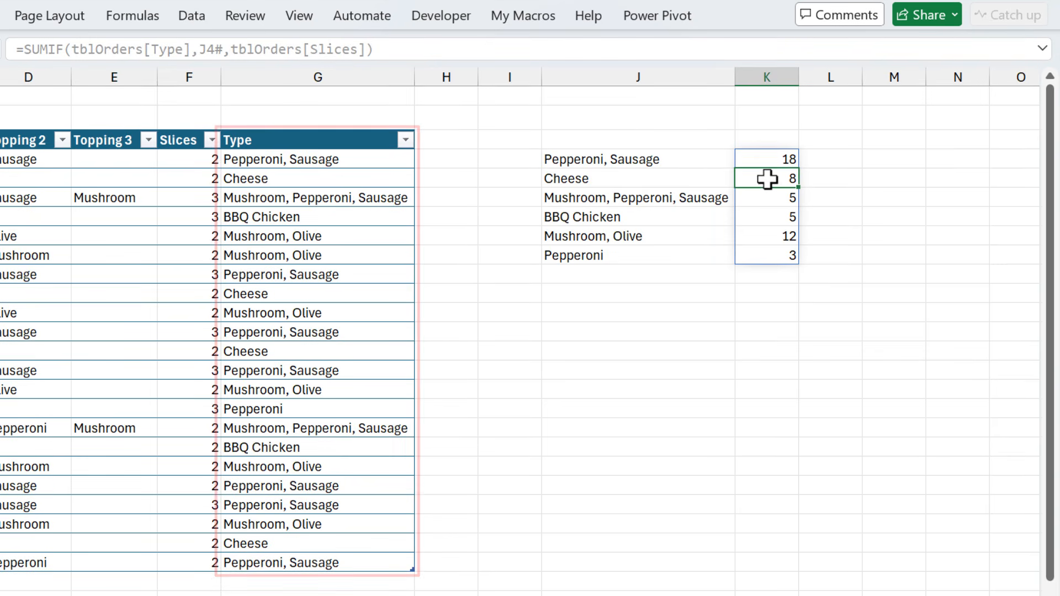
Add the headers Type above the unique list in J3 and Slices in K3
left_click(650, 141)
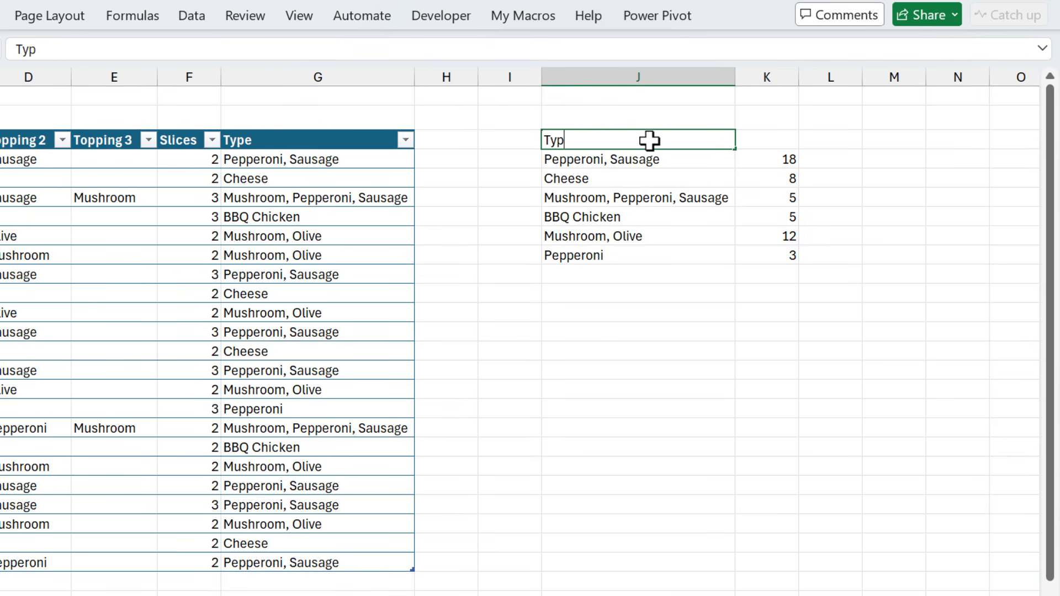
key("Tab")
type("Sli")
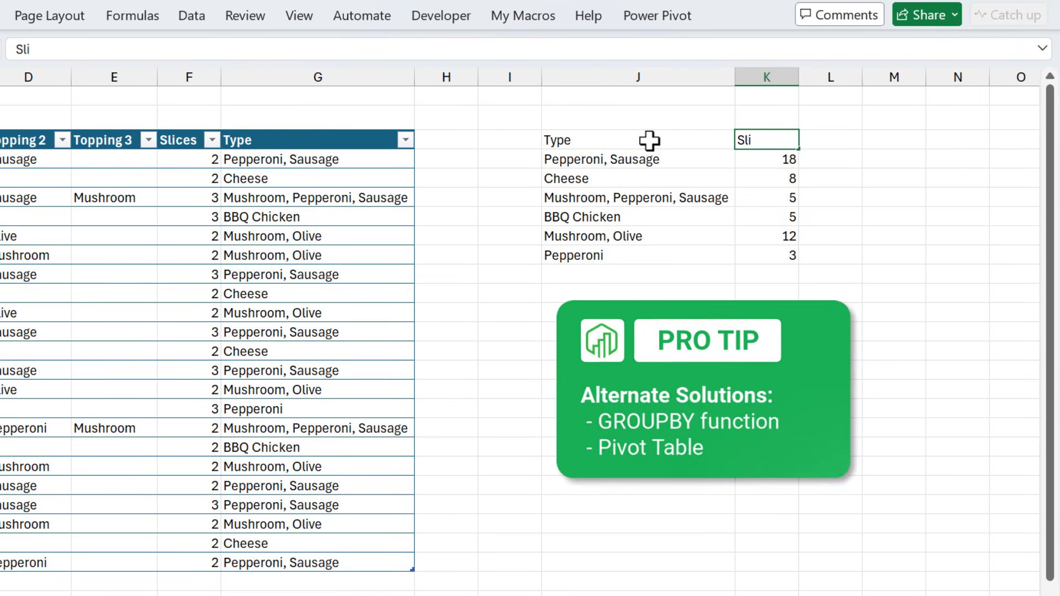
type("ces")
key("Return")
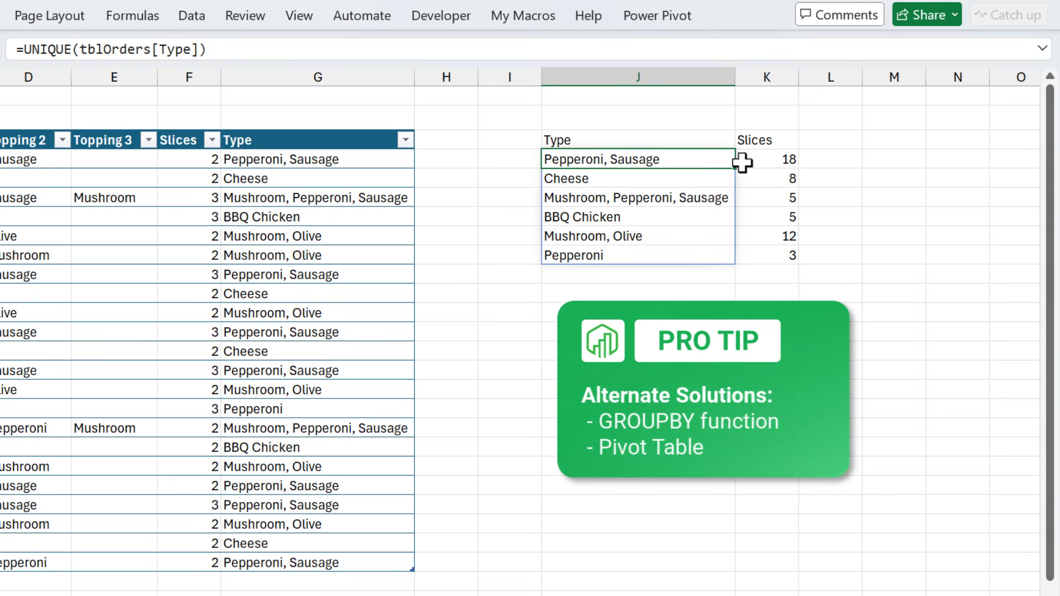
Add the header Half Pizzas in L3
left_click(765, 160)
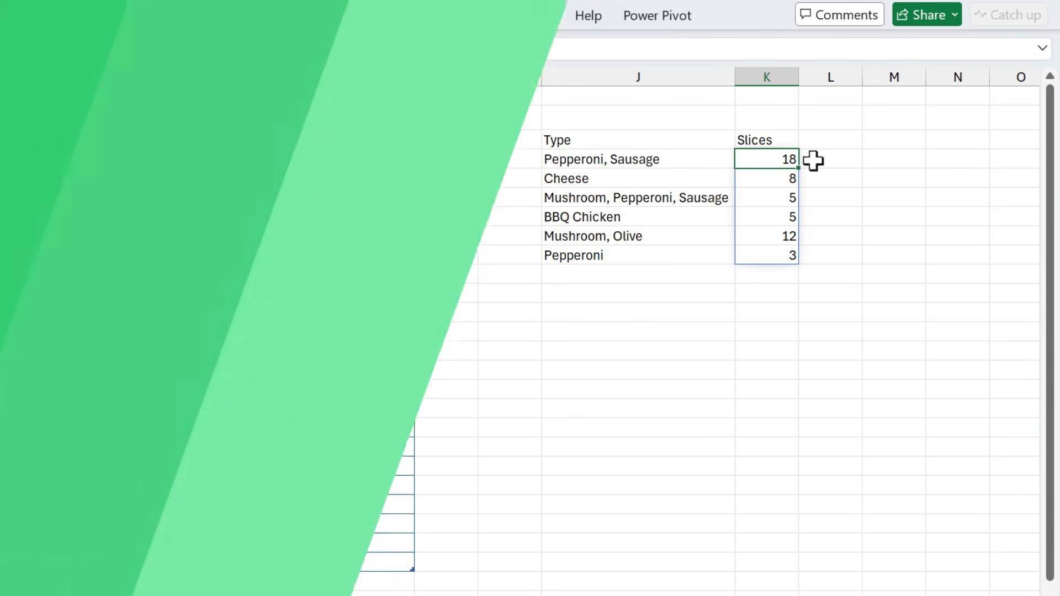
left_click(812, 157)
key("Up")
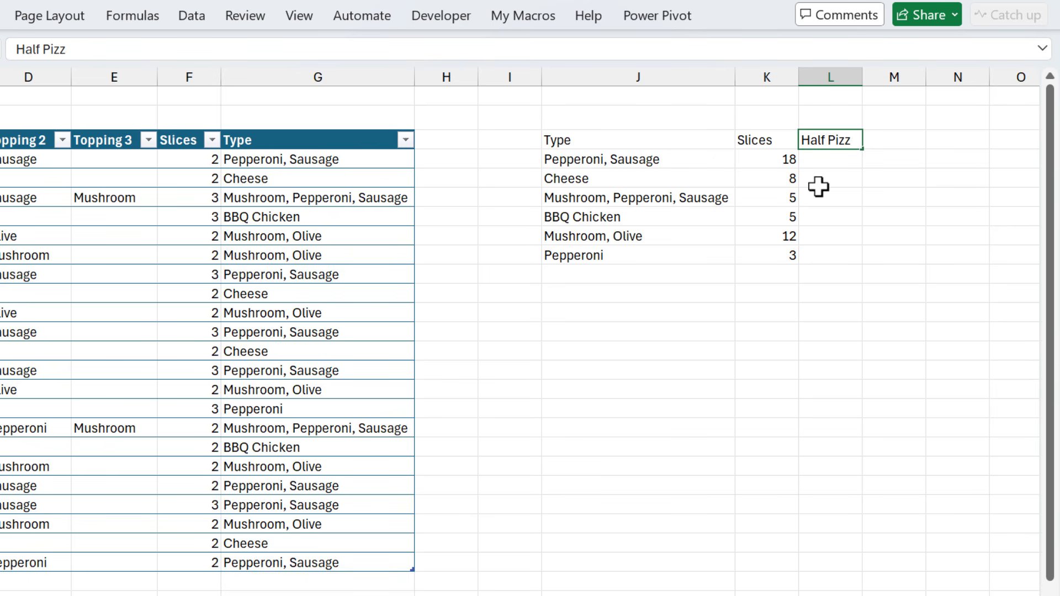
key("Return")
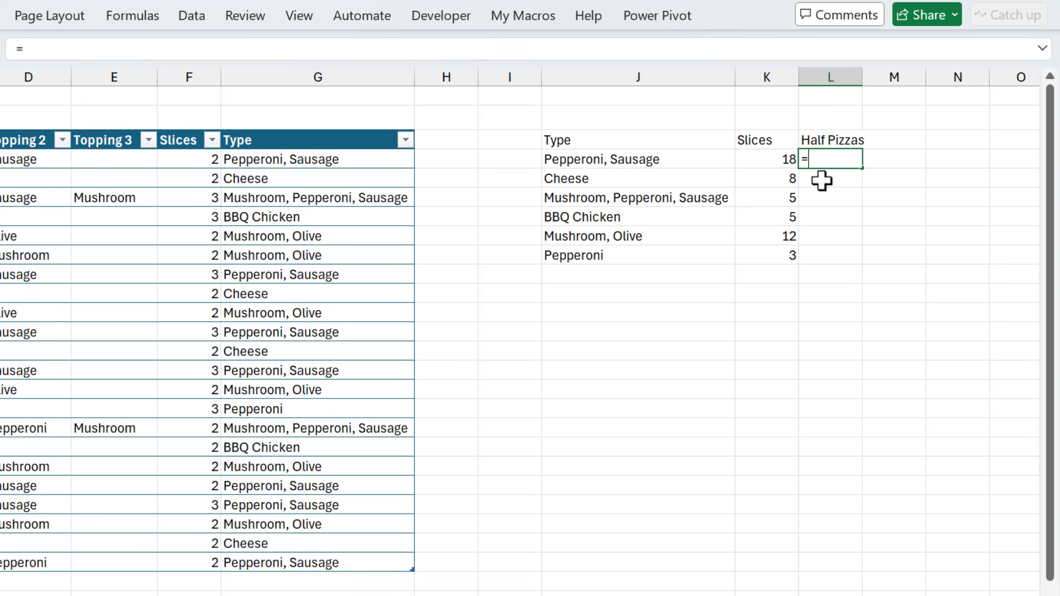
In L4, enter =K4#/6 to convert each type's slices into half pizzas
type("=")
key("Left")
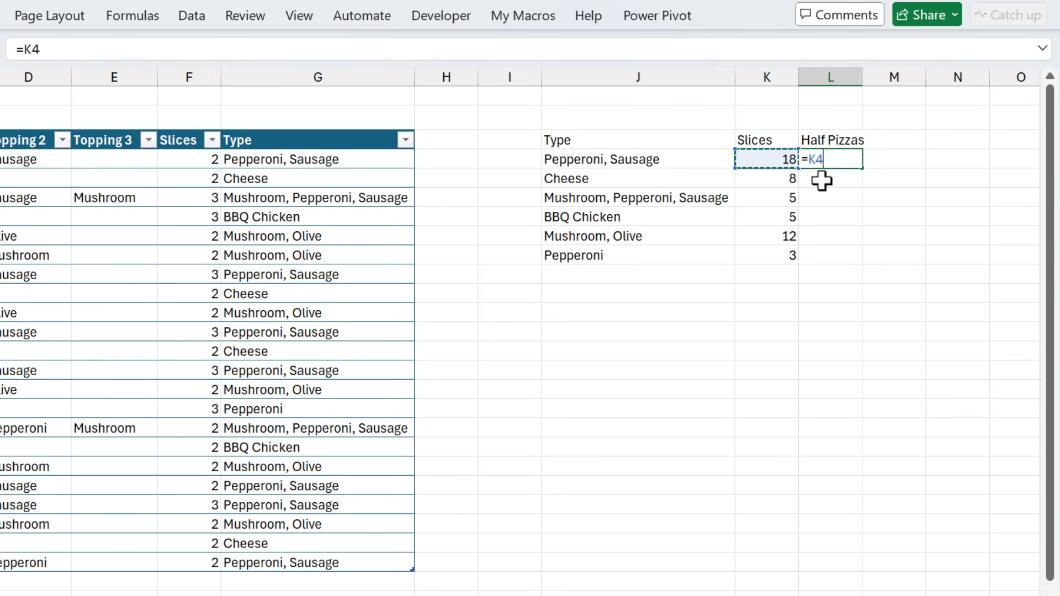
type("#")
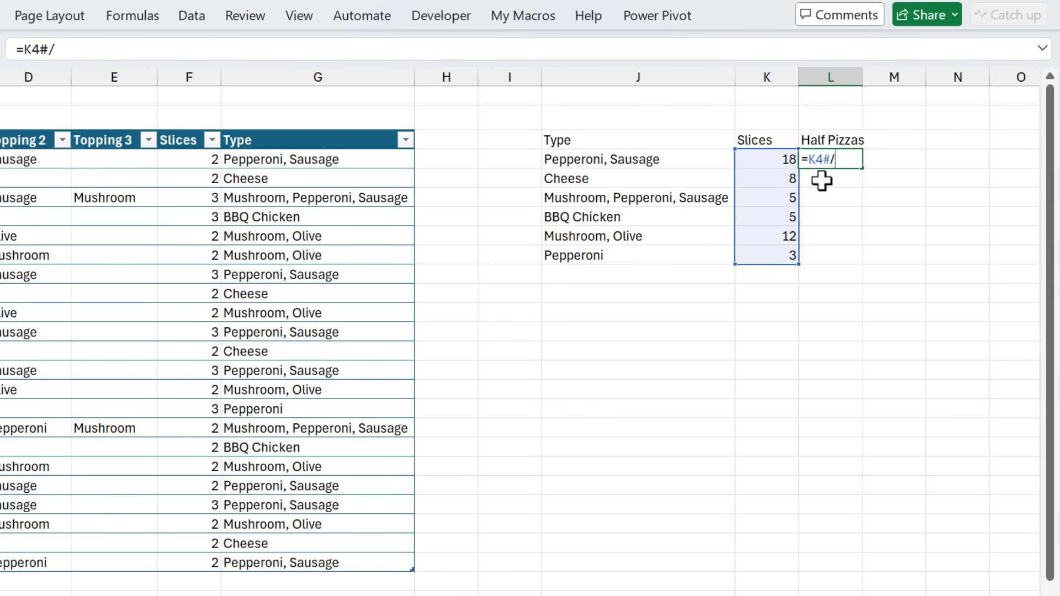
type("/6")
key("Return")
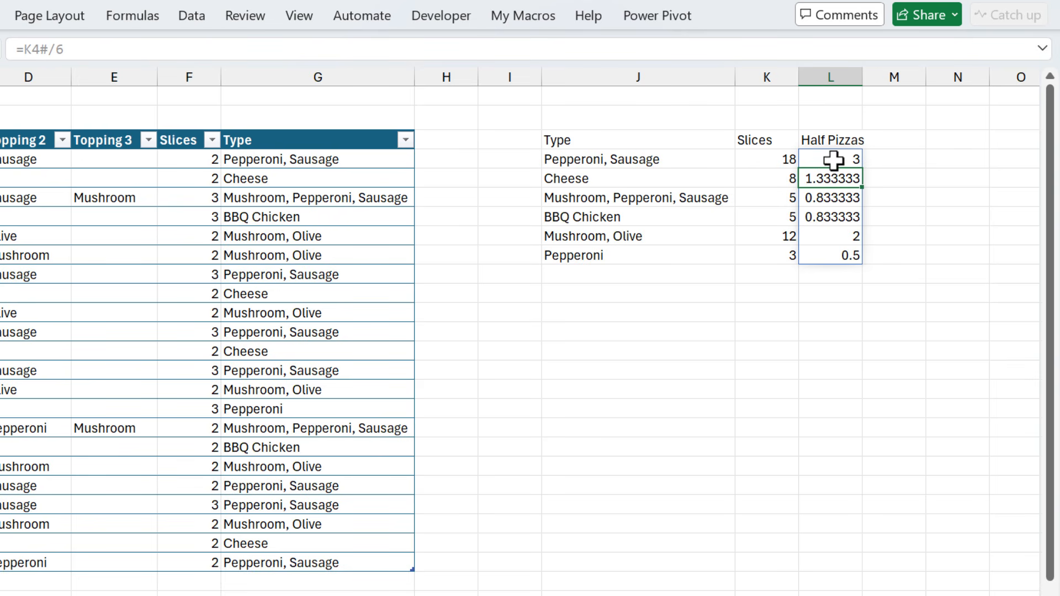
Edit the L4 formula to =ROUNDUP(K4#/6,0) so half pizzas round up to whole numbers
left_click(833, 159)
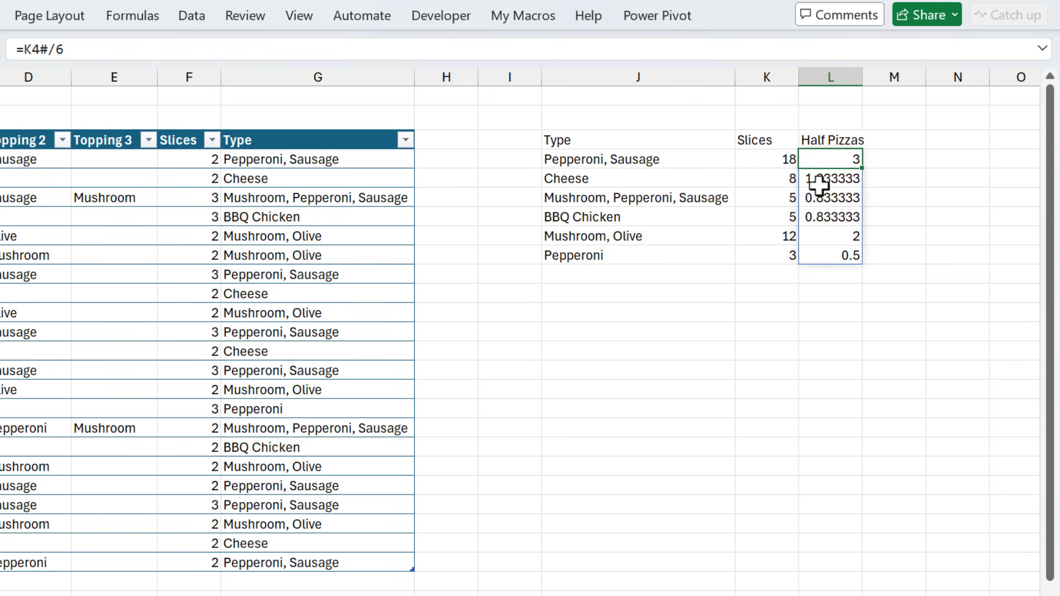
key("F2")
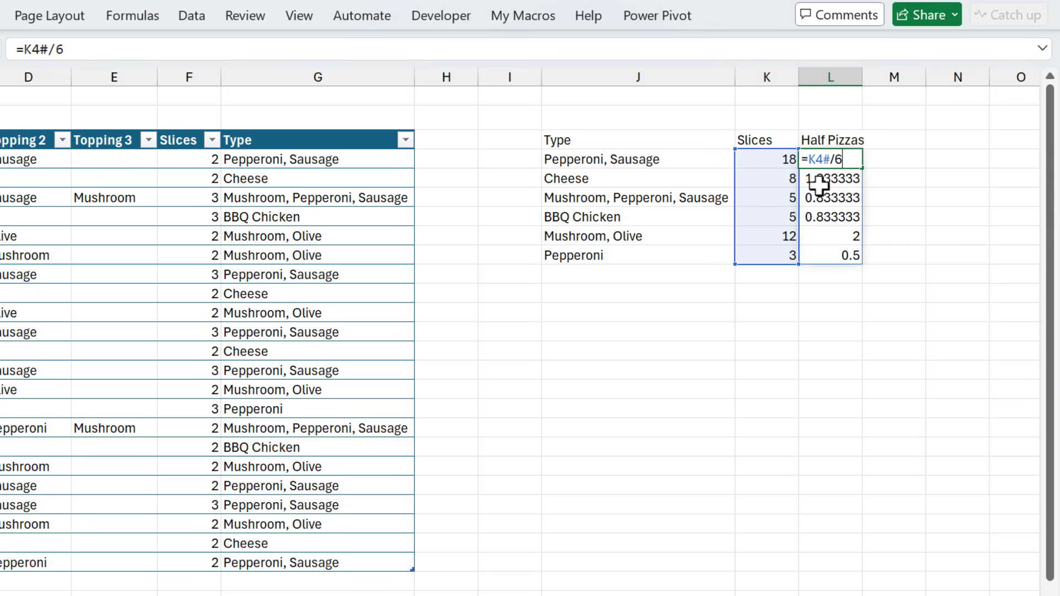
left_click(810, 159)
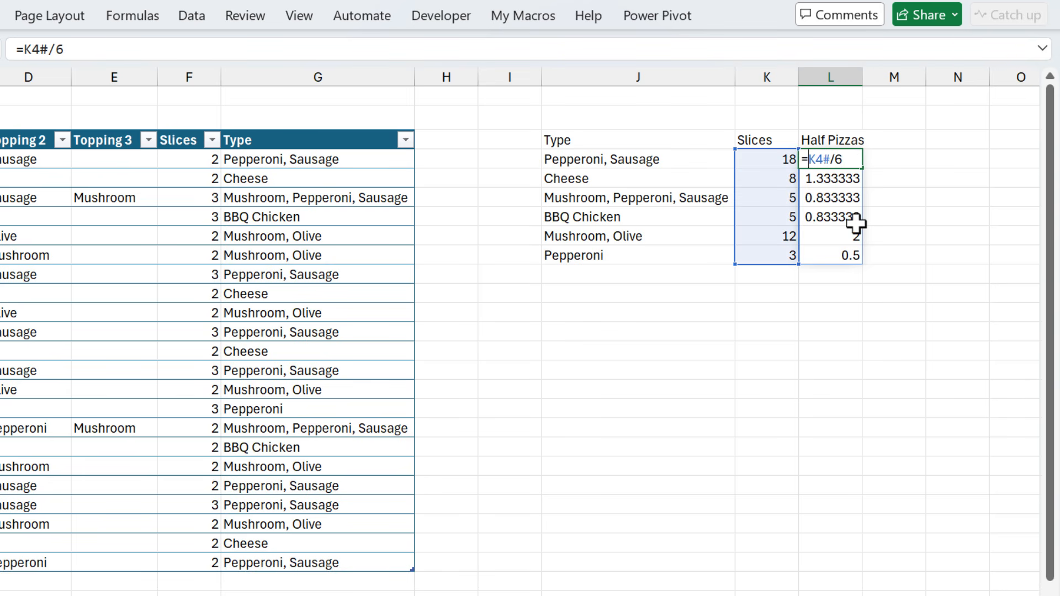
type("fo")
key("BackSpace")
key("BackSpace")
type("roun")
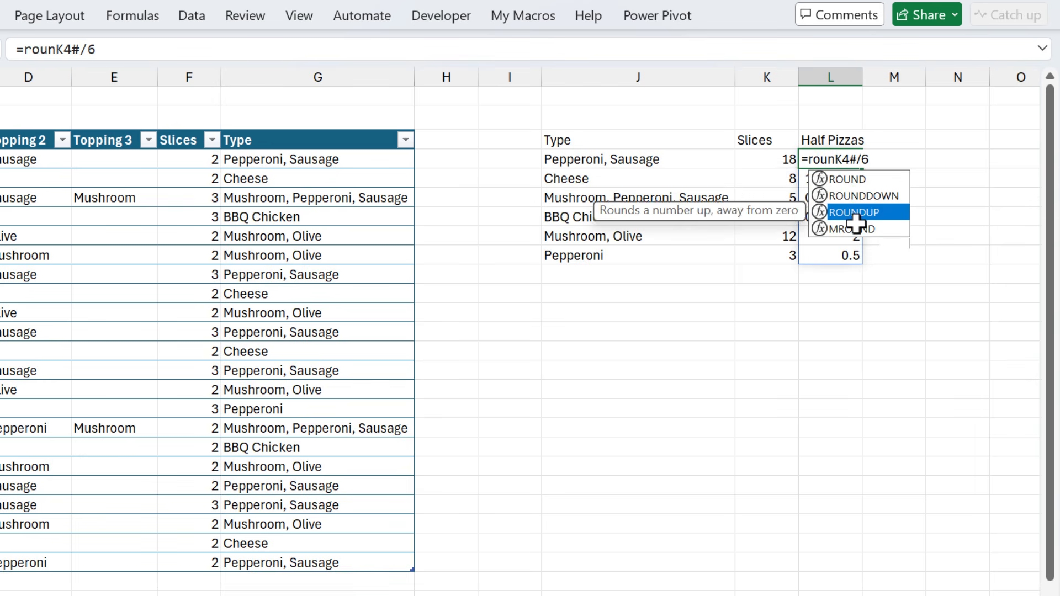
double_click(855, 213)
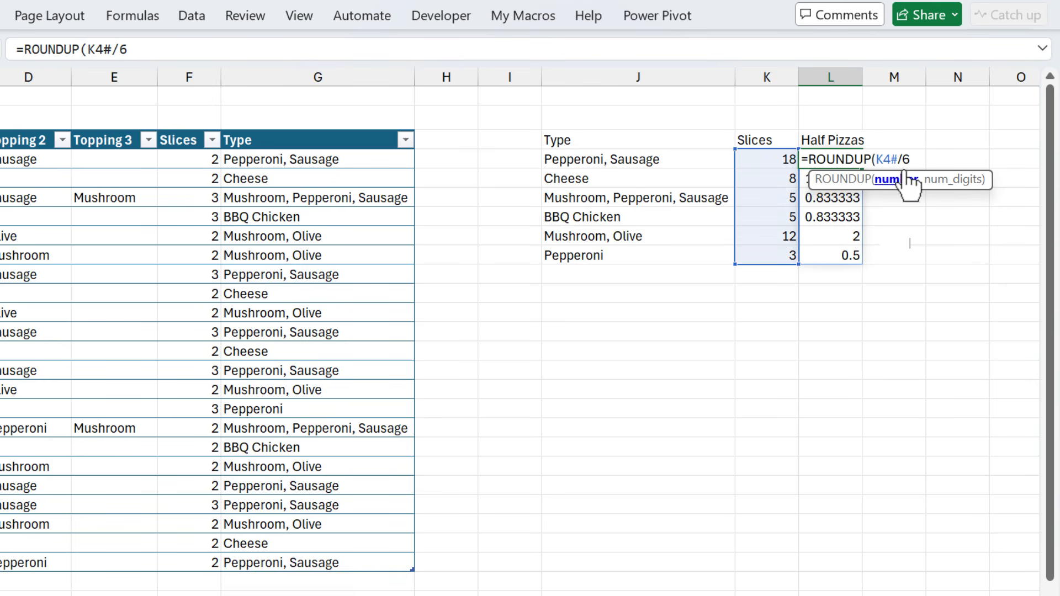
type(",0")
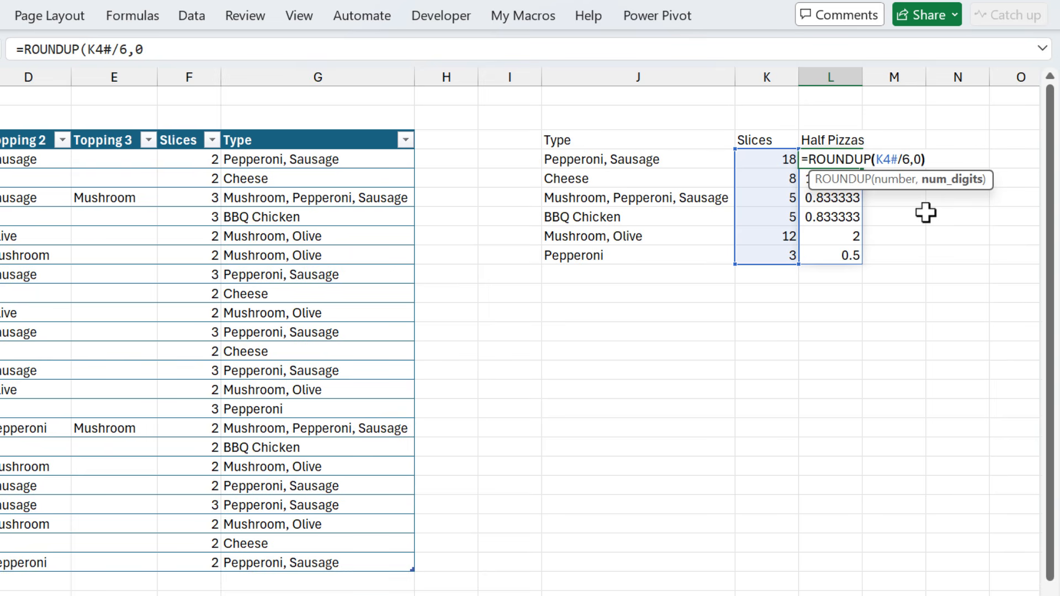
key("Return")
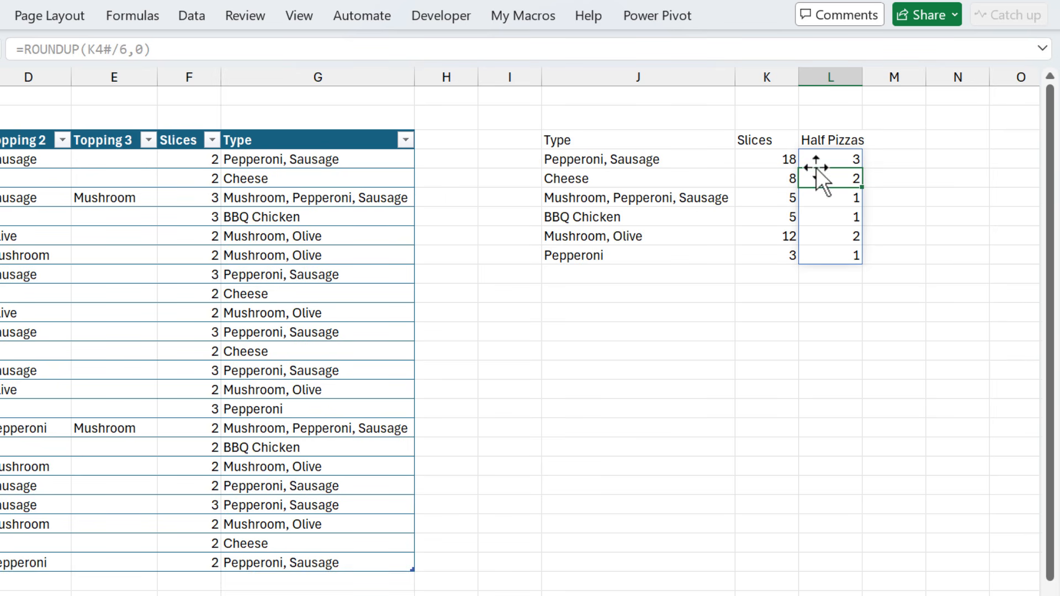
In L2, enter a SUM of the half-pizza counts from L4 down the column
left_click(817, 119)
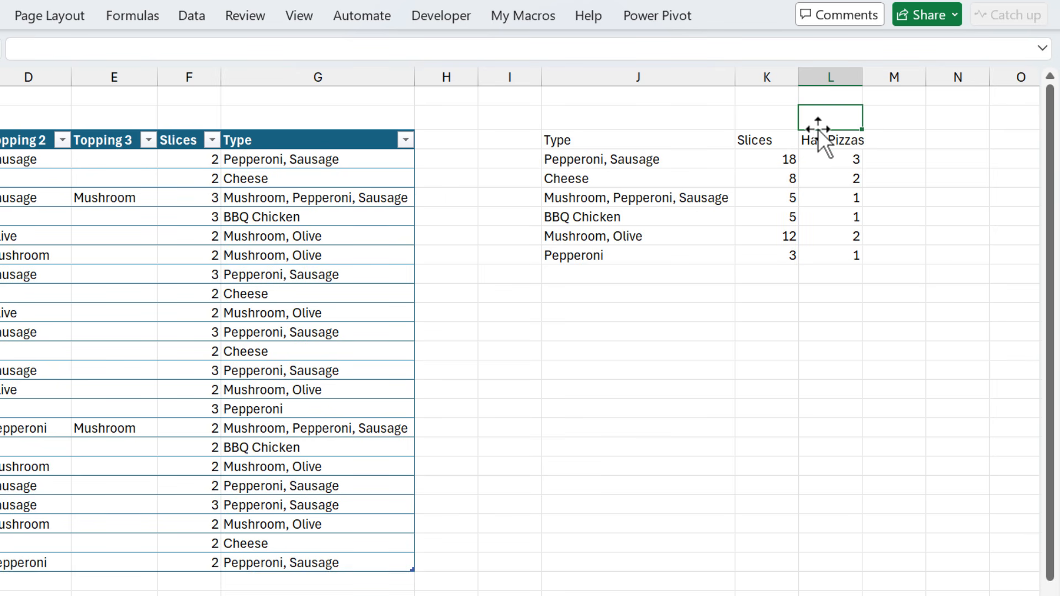
type("=sum")
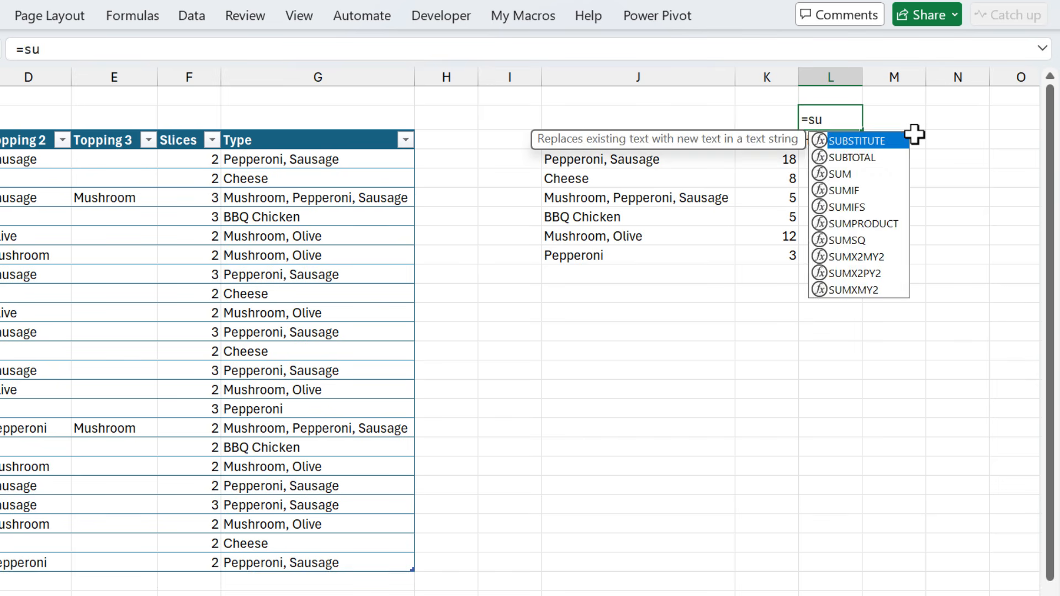
key("Tab")
left_click(825, 160)
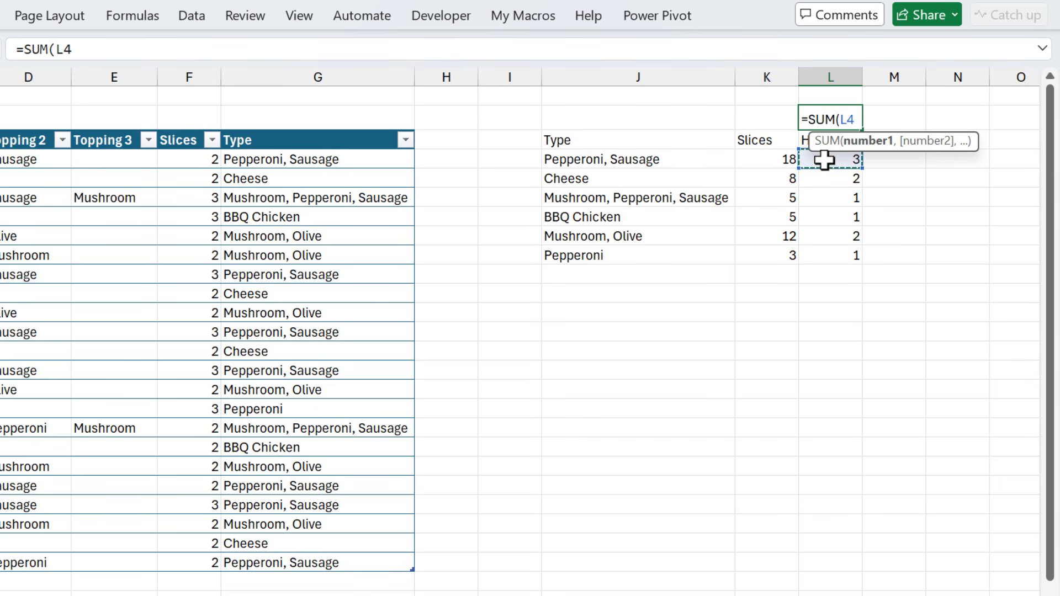
key("ctrl+shift+Down")
key("Return")
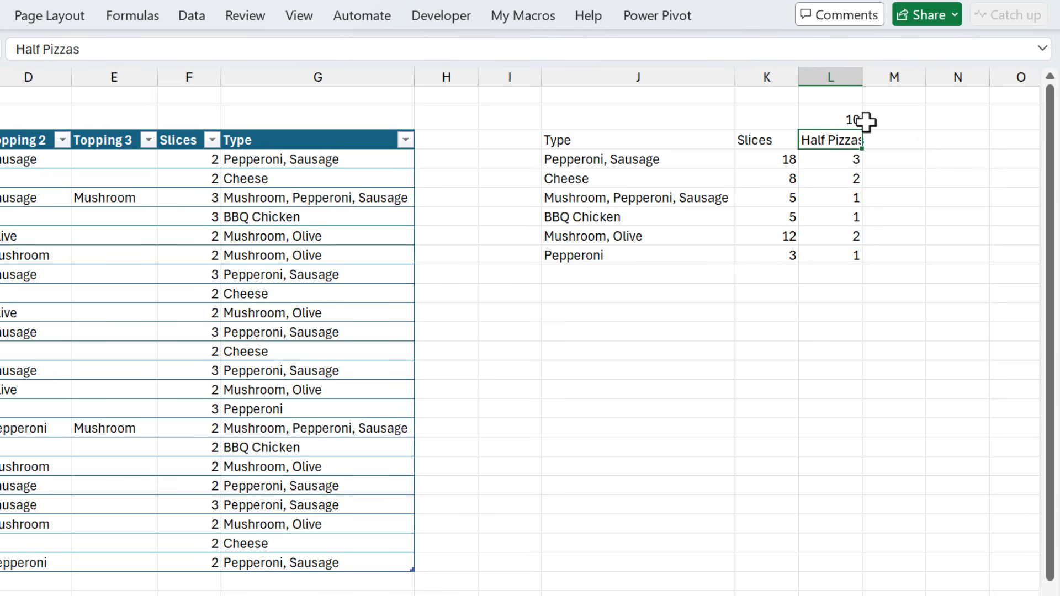
In L1, enter =L2/2 to convert the half-pizza total into whole pizzas
left_click(843, 98)
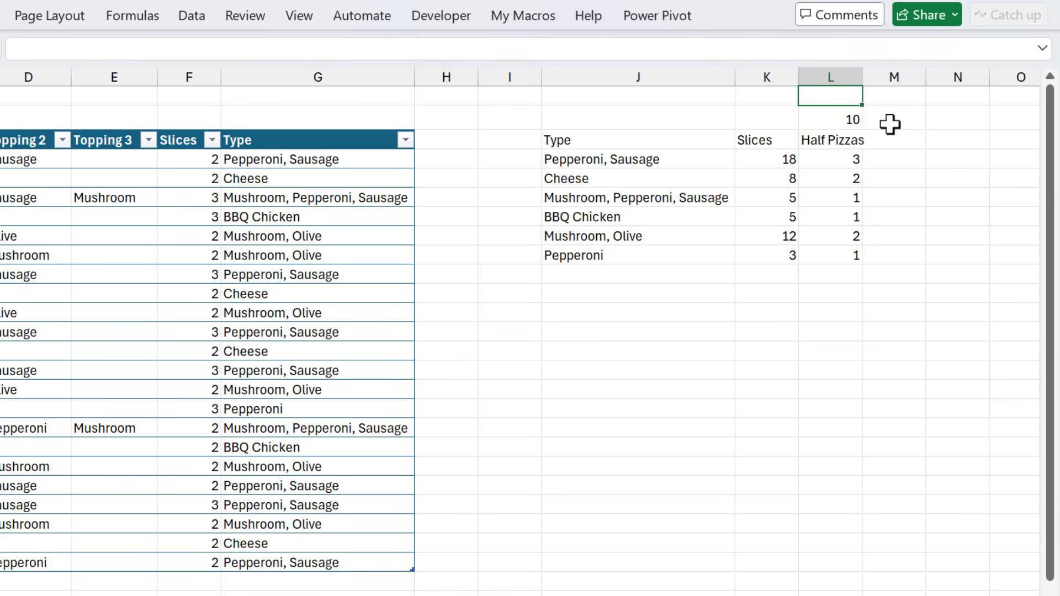
type("=")
key("Down")
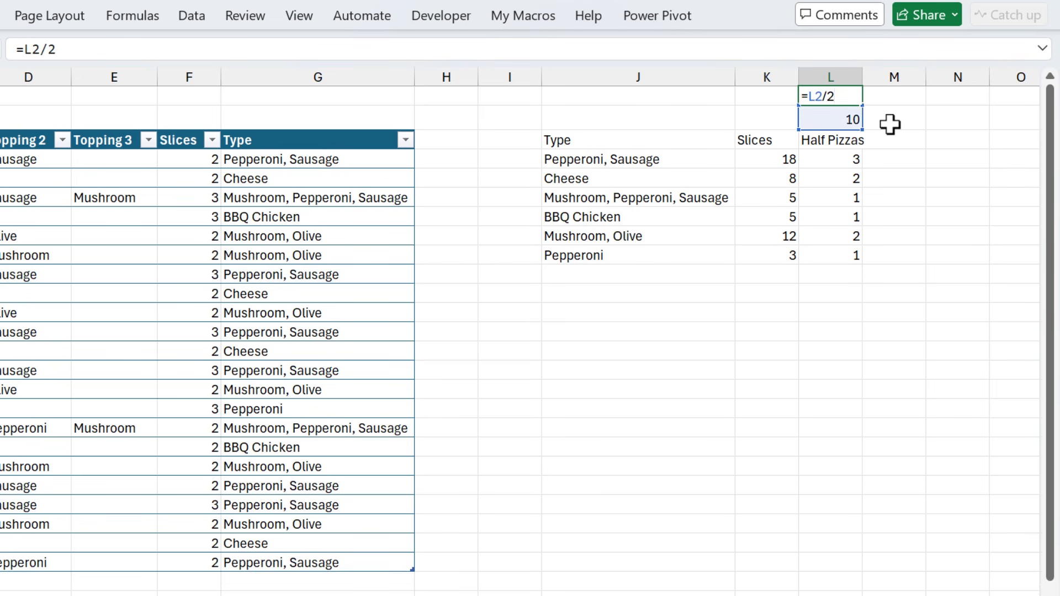
type("/2")
key("Return")
left_click(838, 95)
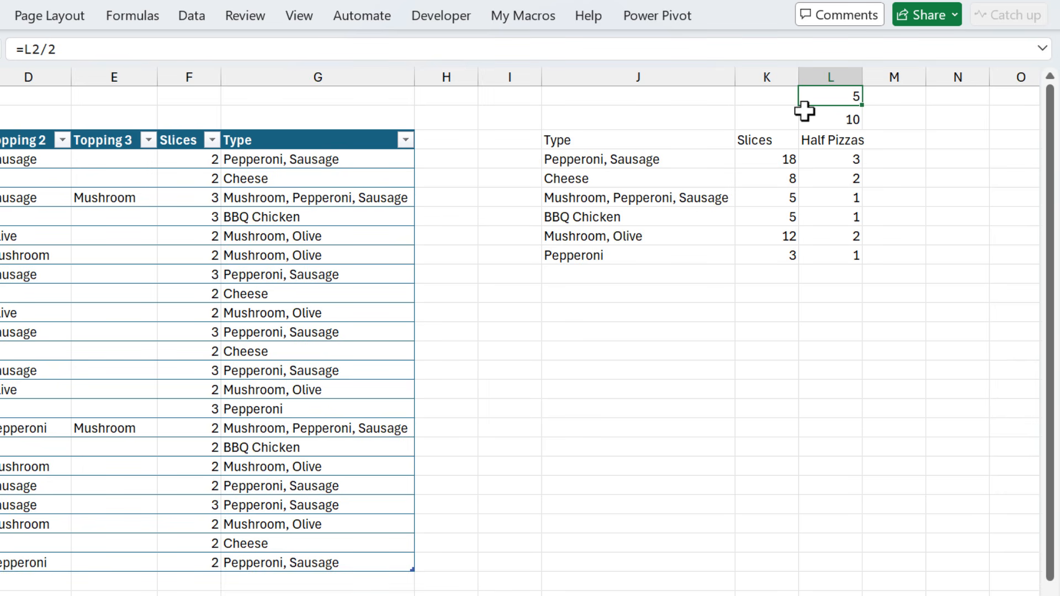
Label M3 as Leftovers and in M4 enter =L4#*6-K4# to compute leftover slices per type
left_click(885, 139)
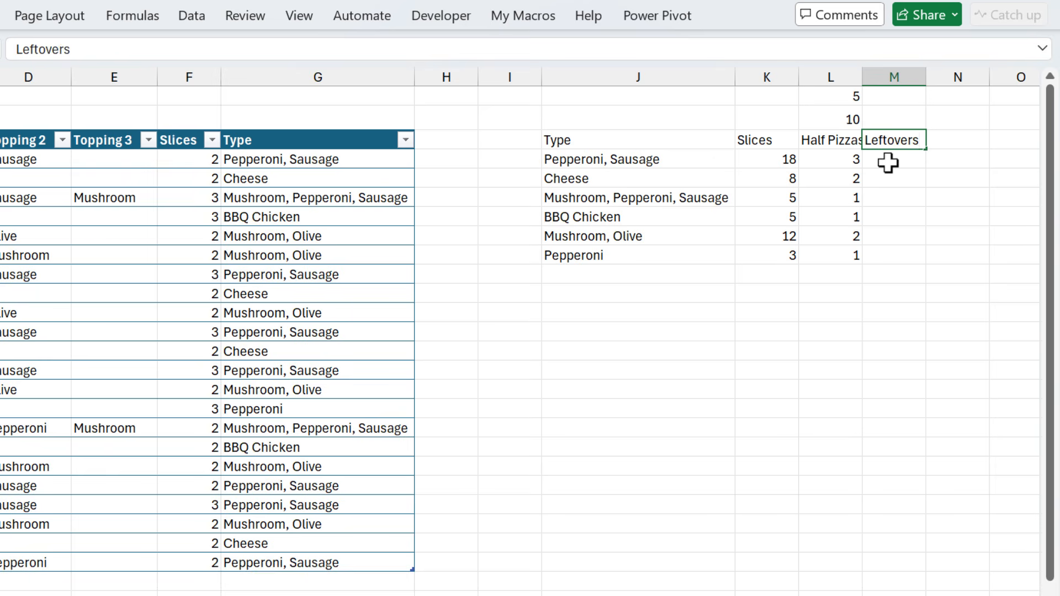
left_click(888, 161)
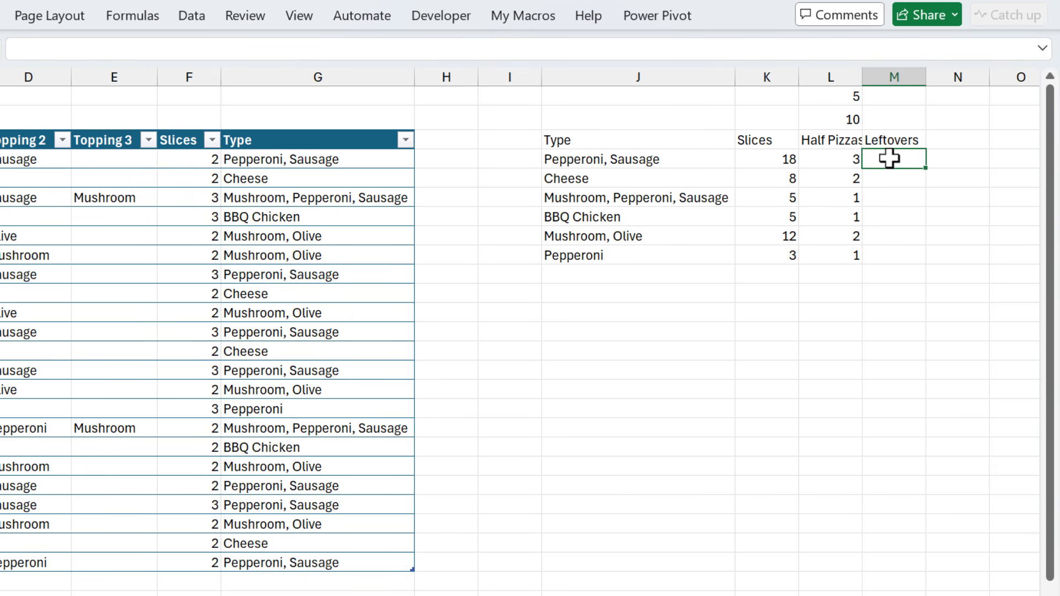
left_click(837, 159)
type("#*6-")
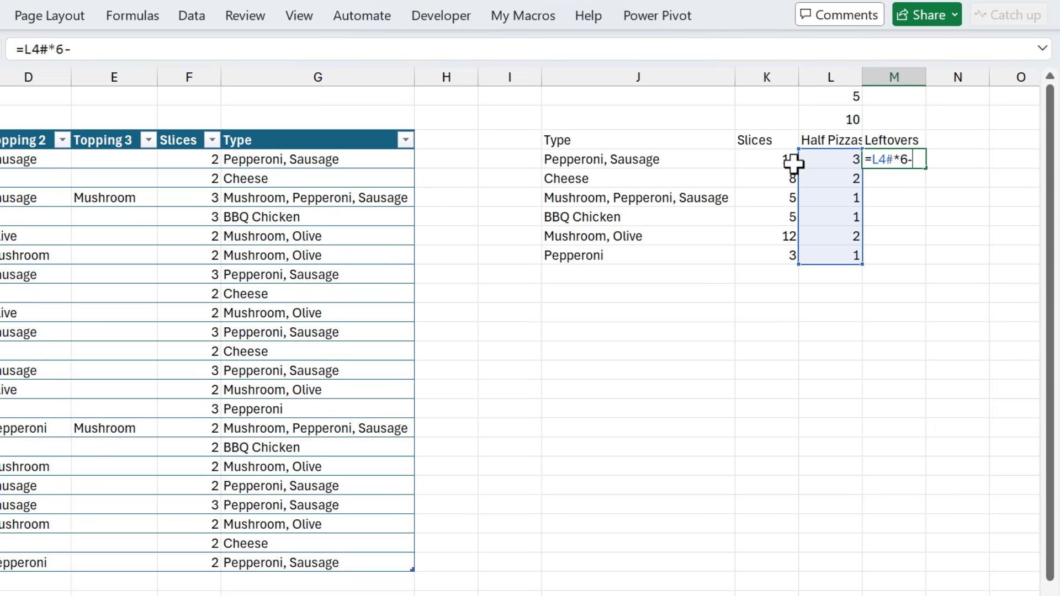
left_click(766, 162)
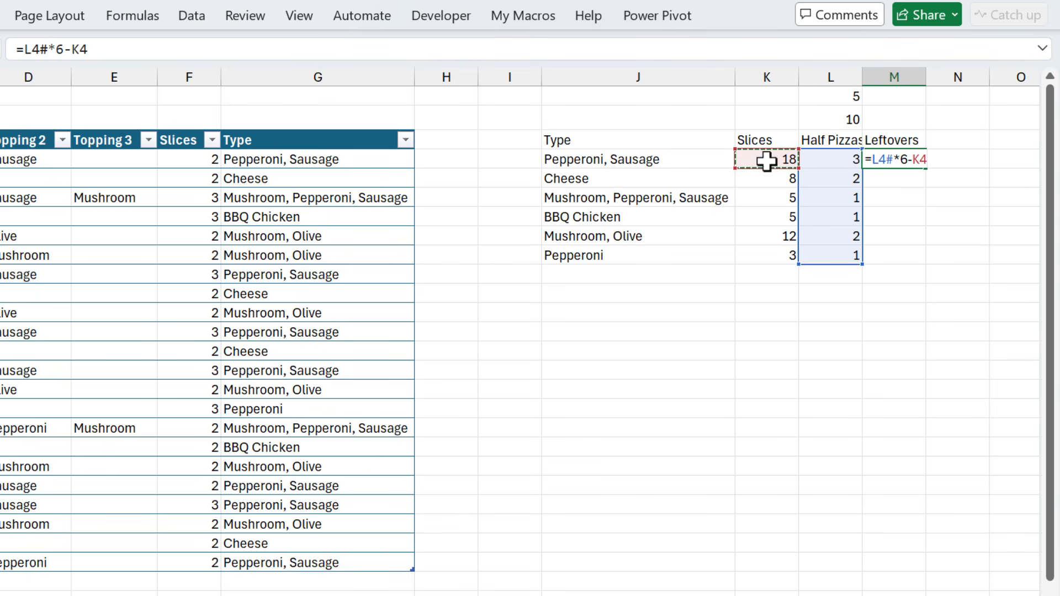
type("#")
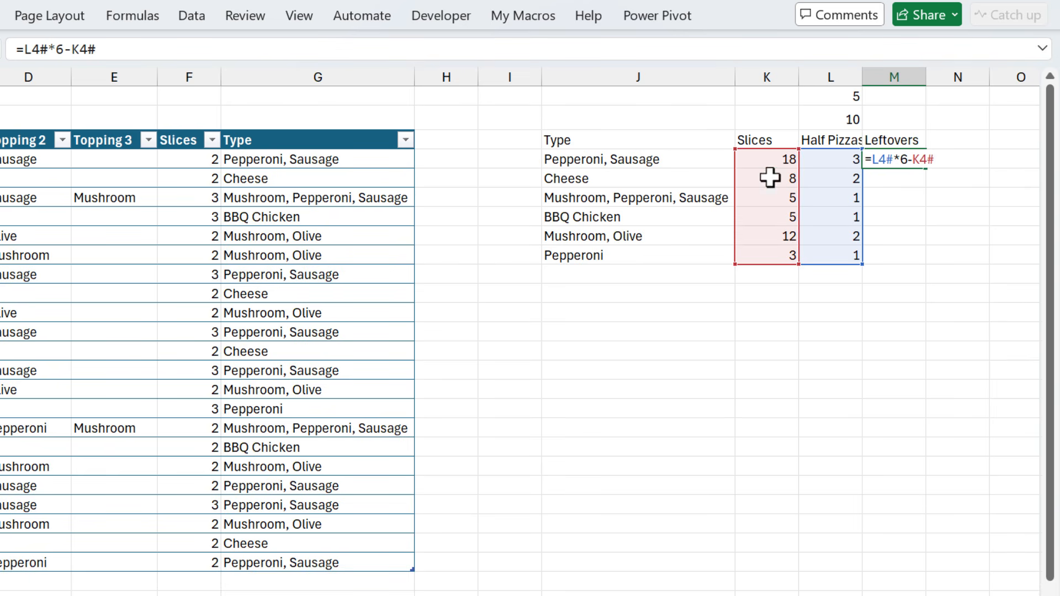
key("Return")
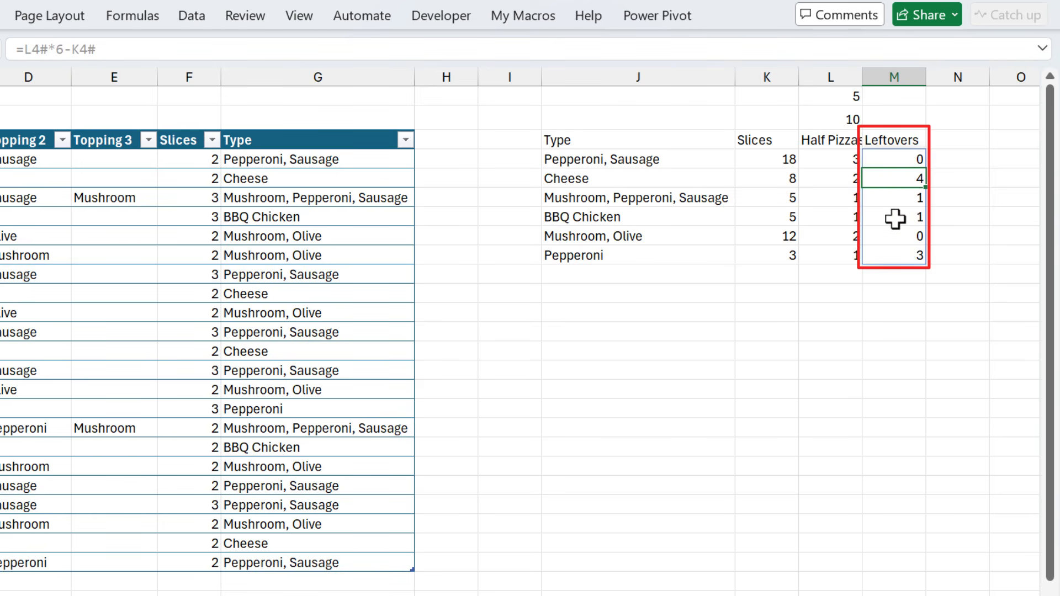
Copy the L2 SUM formula across to M2 to total the leftovers
left_click(842, 121)
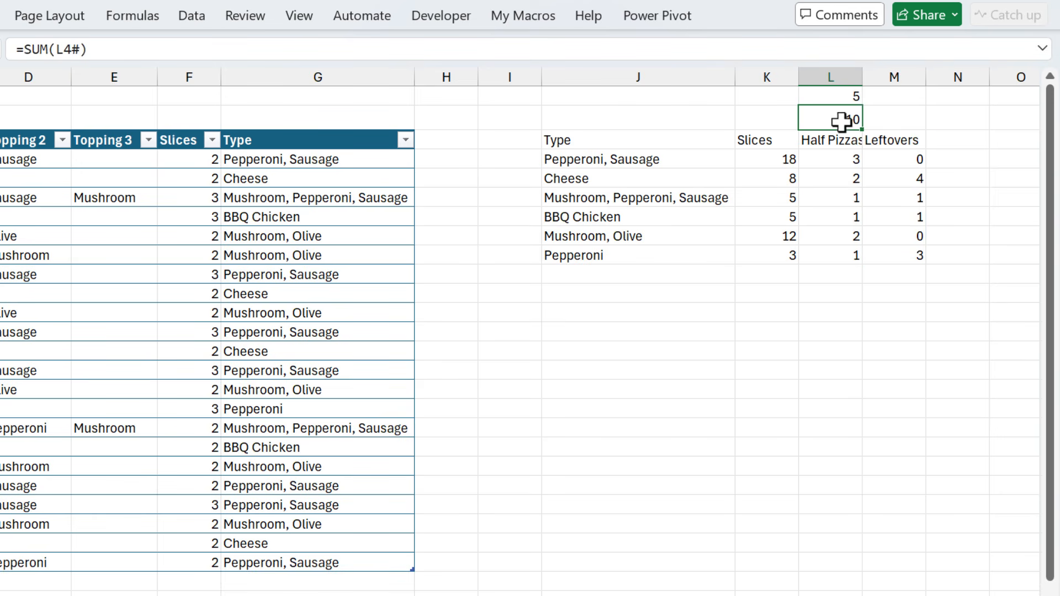
left_click_drag(864, 130, 920, 120)
left_click(941, 119)
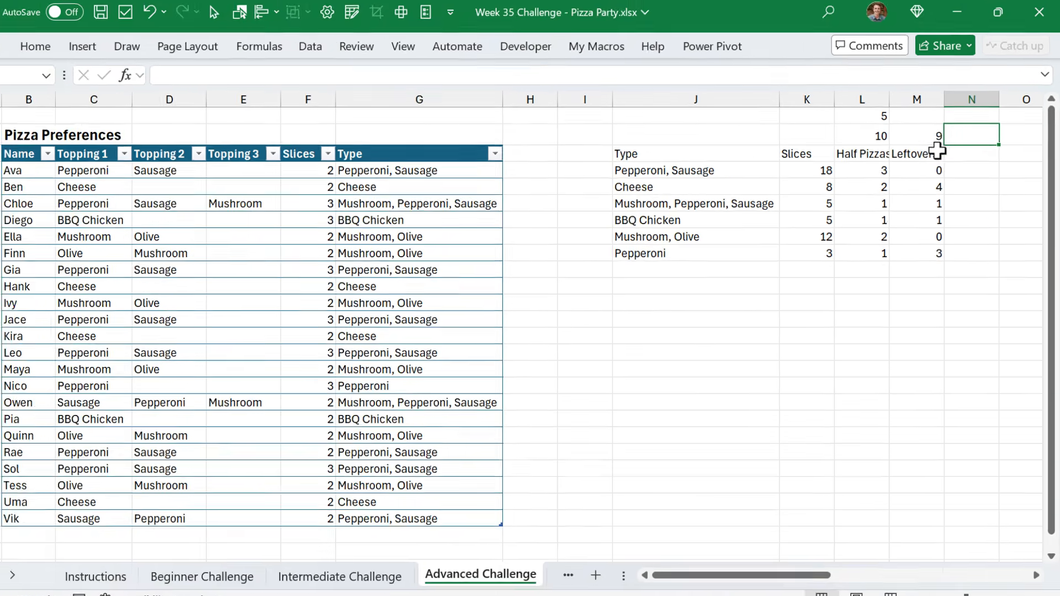
Make the J3:M3 headers bold with a light orange fill and autofit the Half Pizzas column
left_click_drag(887, 139, 699, 151)
left_click_drag(760, 164, 754, 159)
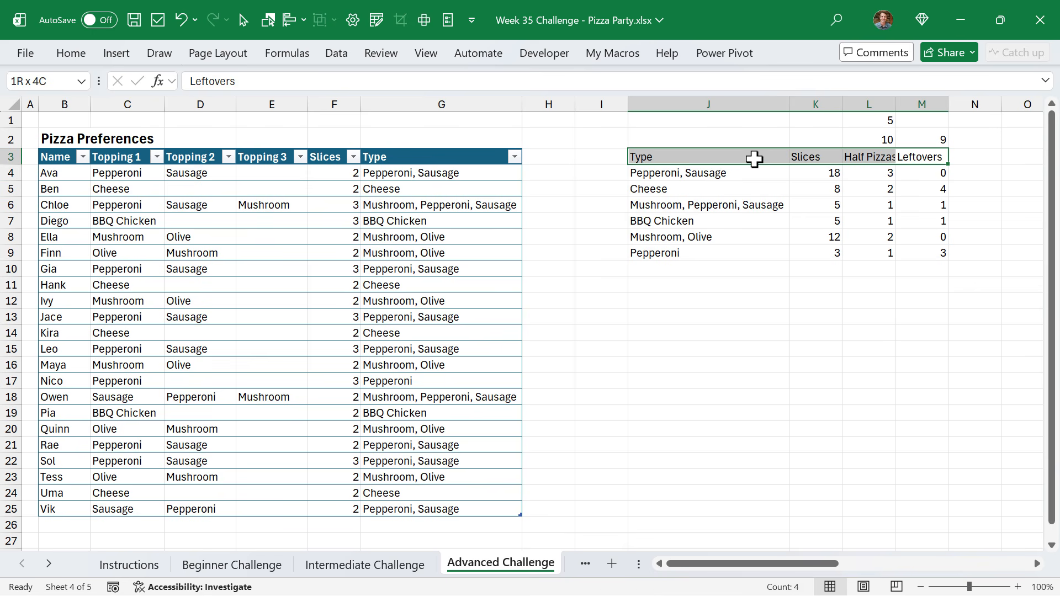
key("ctrl+b")
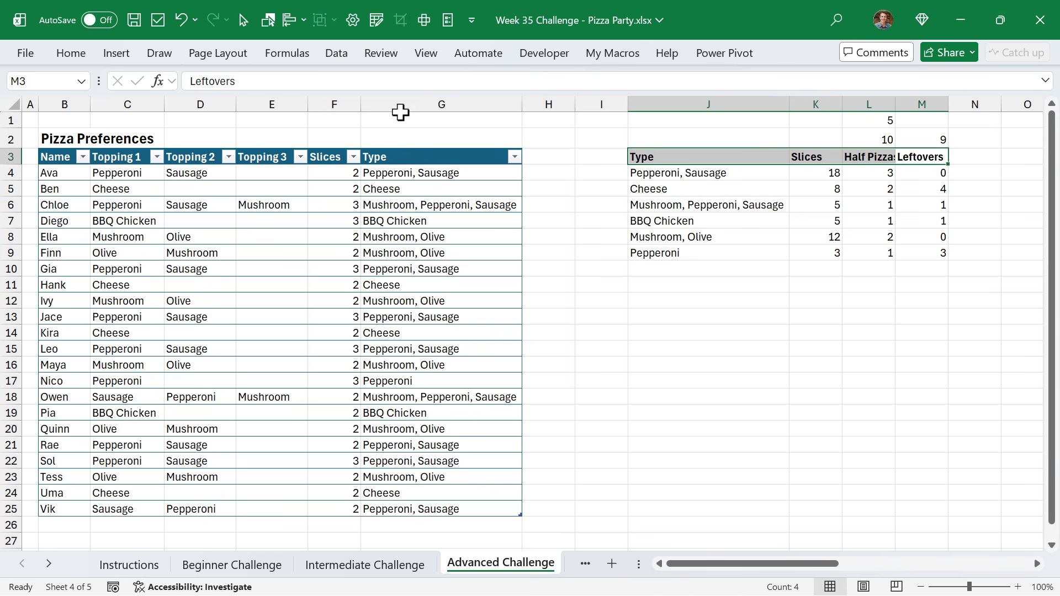
left_click(77, 57)
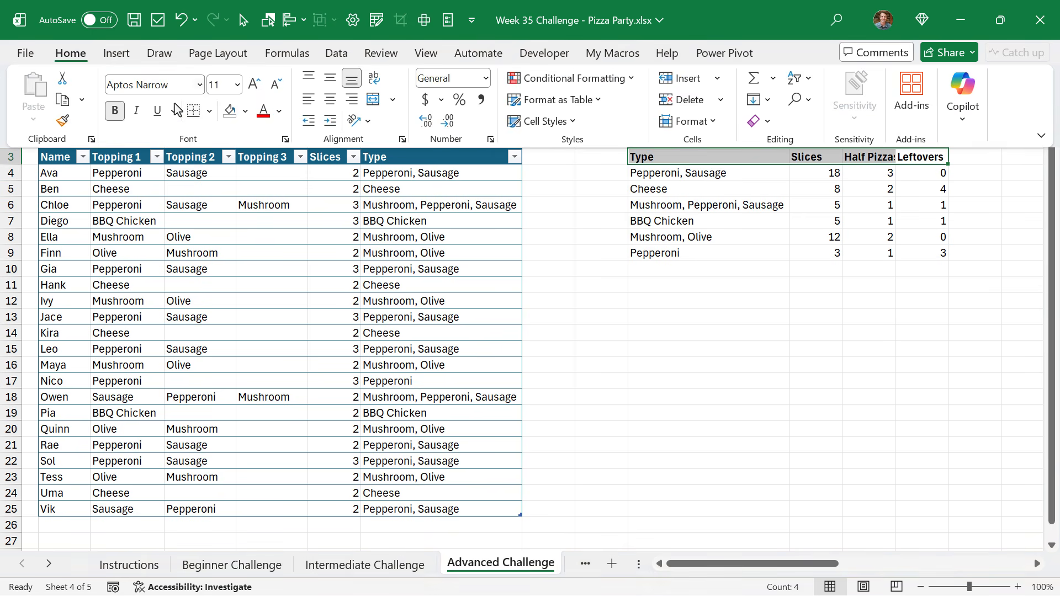
left_click(245, 111)
left_click(346, 247)
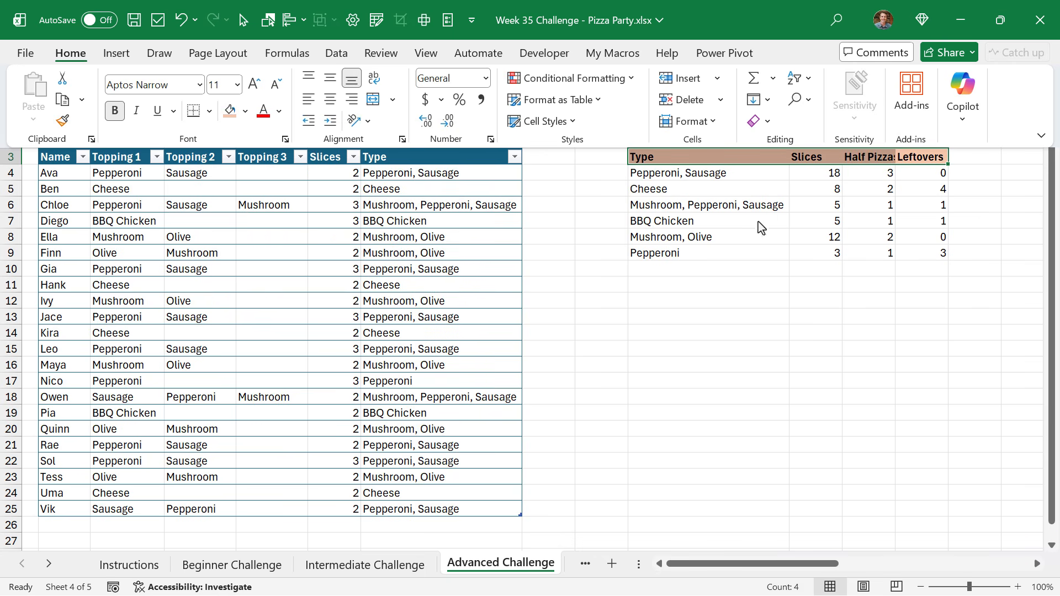
double_click(895, 103)
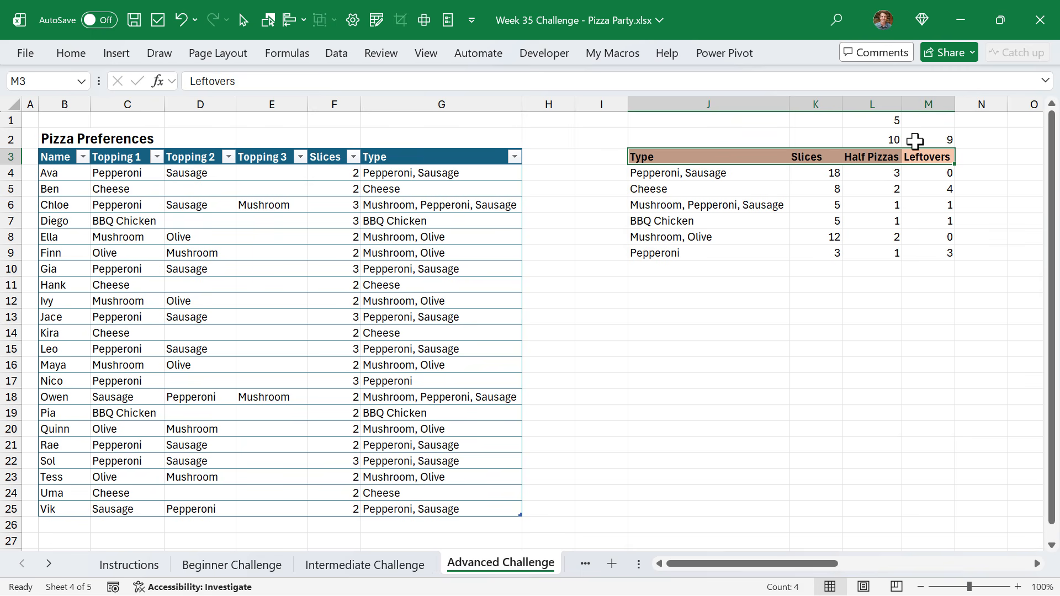
left_click(929, 171)
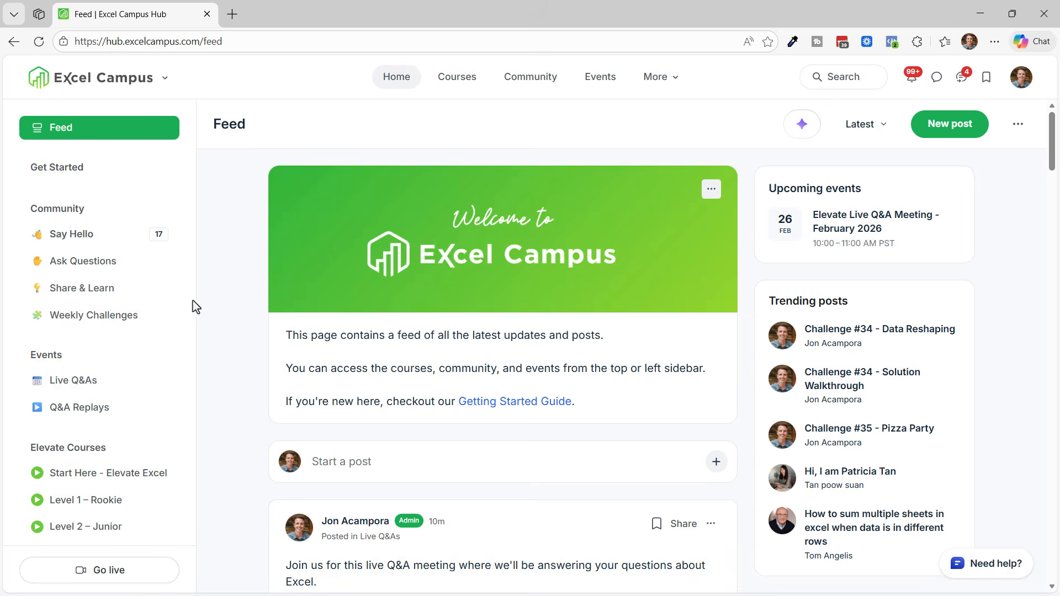
Browse the Excel Campus hub's Weekly Challenges feed and the Courses catalog
left_click(120, 319)
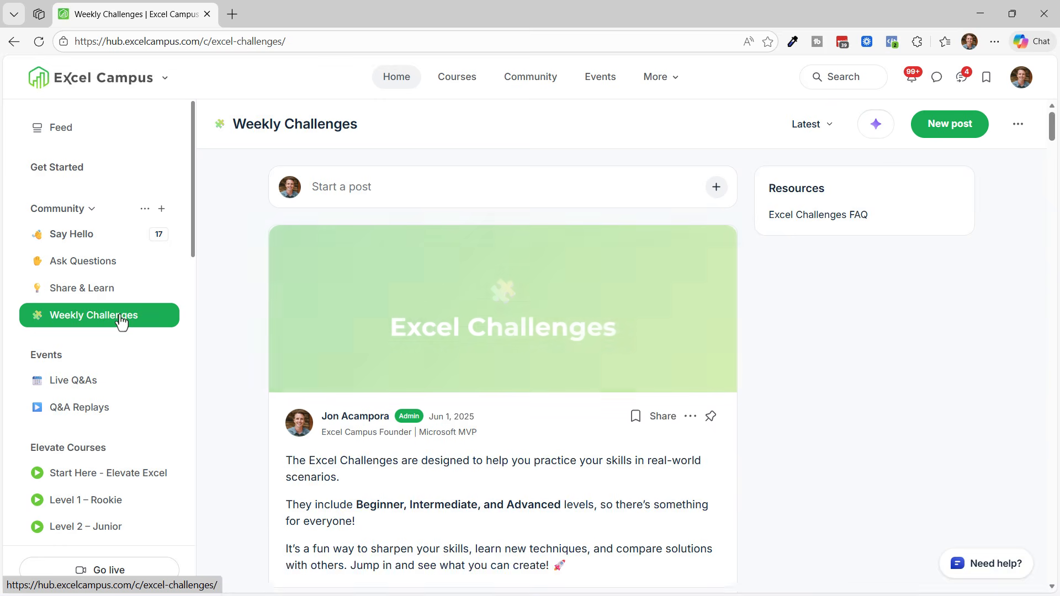
scroll(238, 318, "down", 7)
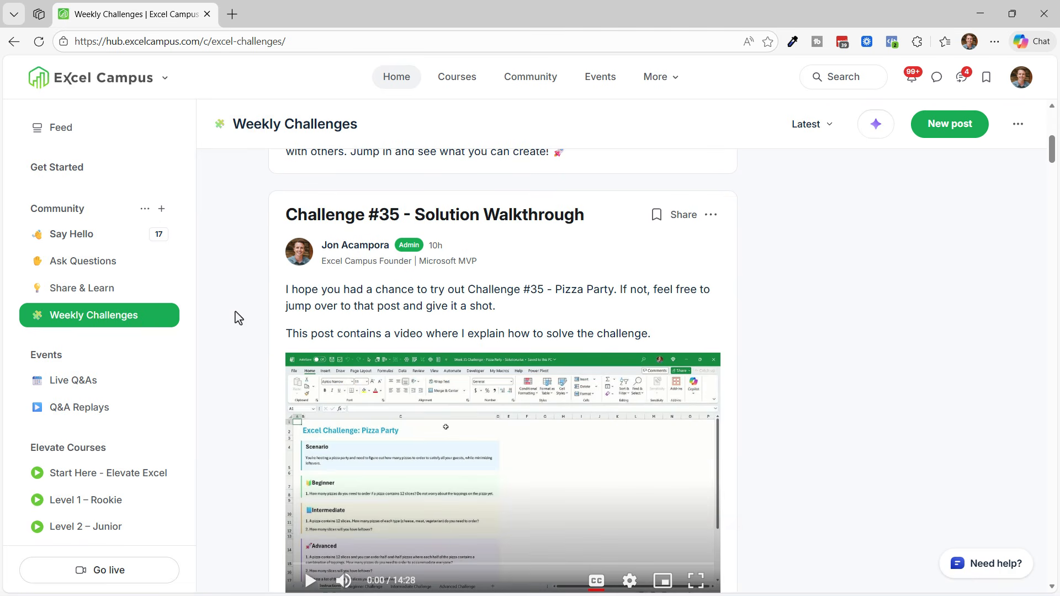
scroll(239, 318, "down", 10)
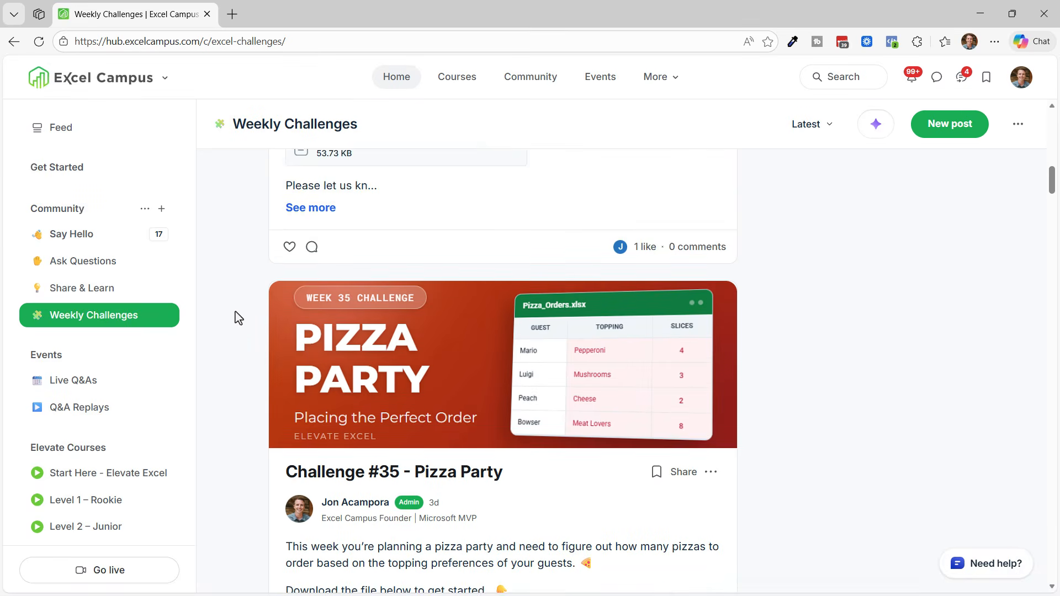
scroll(238, 318, "down", 11)
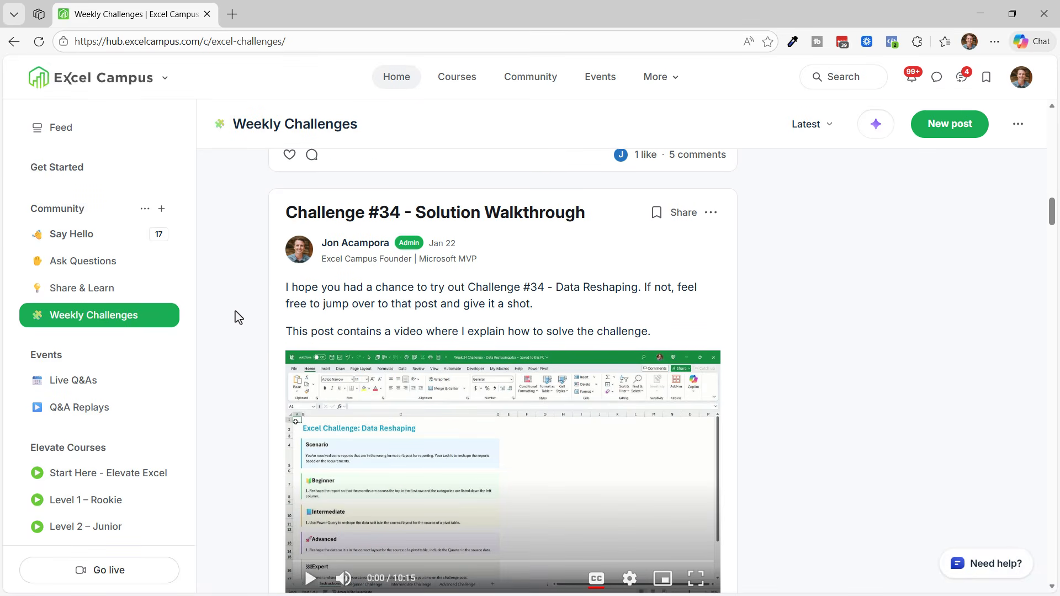
scroll(238, 318, "down", 10)
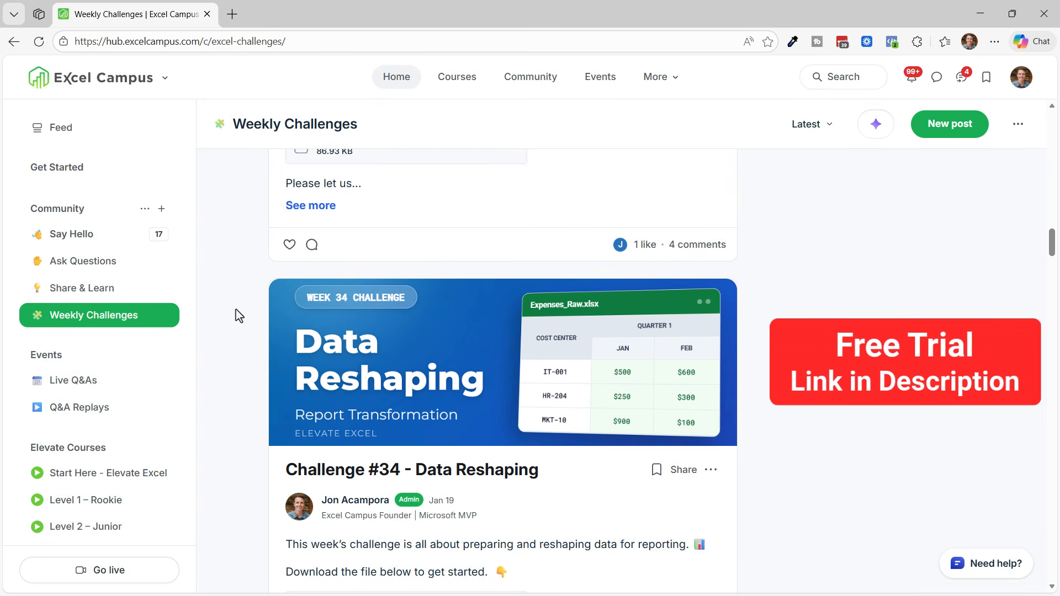
left_click(450, 84)
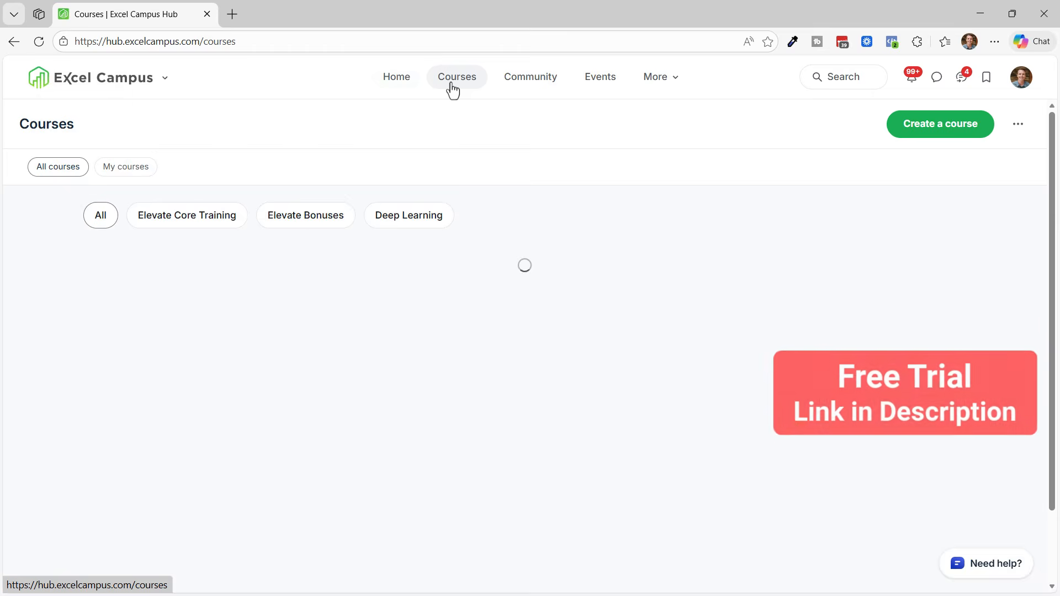
scroll(521, 298, "down", 15)
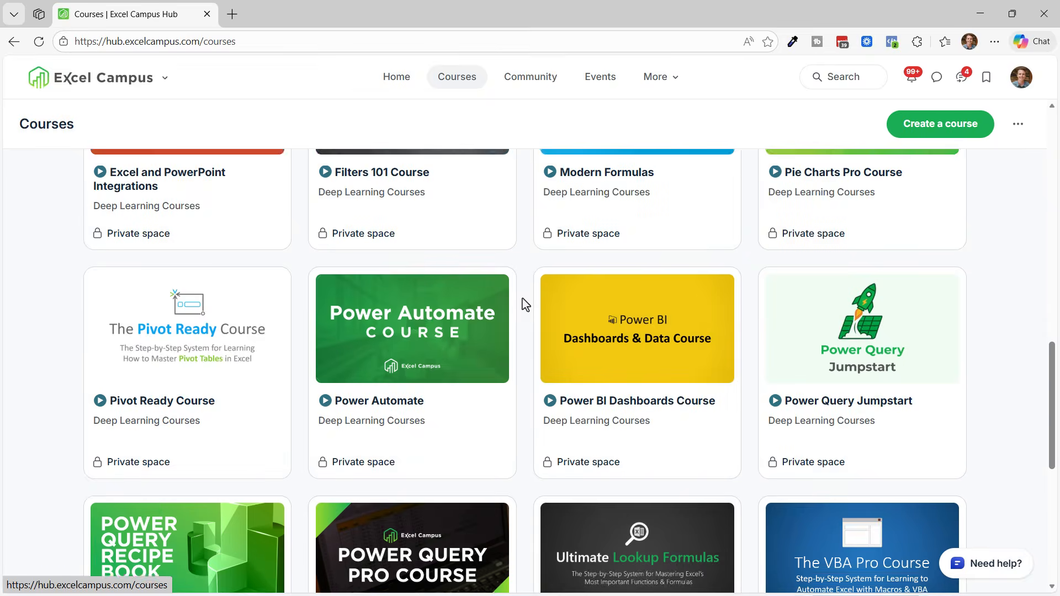
scroll(523, 303, "up", 7)
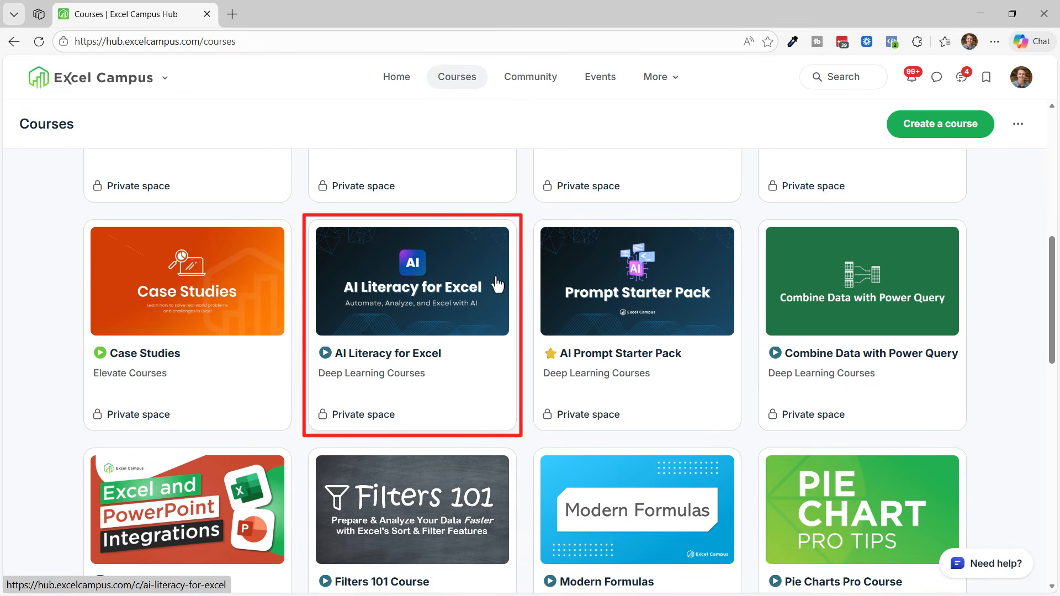
Browse the hub's Ask Questions and Q&A Replays pages
left_click(548, 84)
scroll(544, 156, "down", 5)
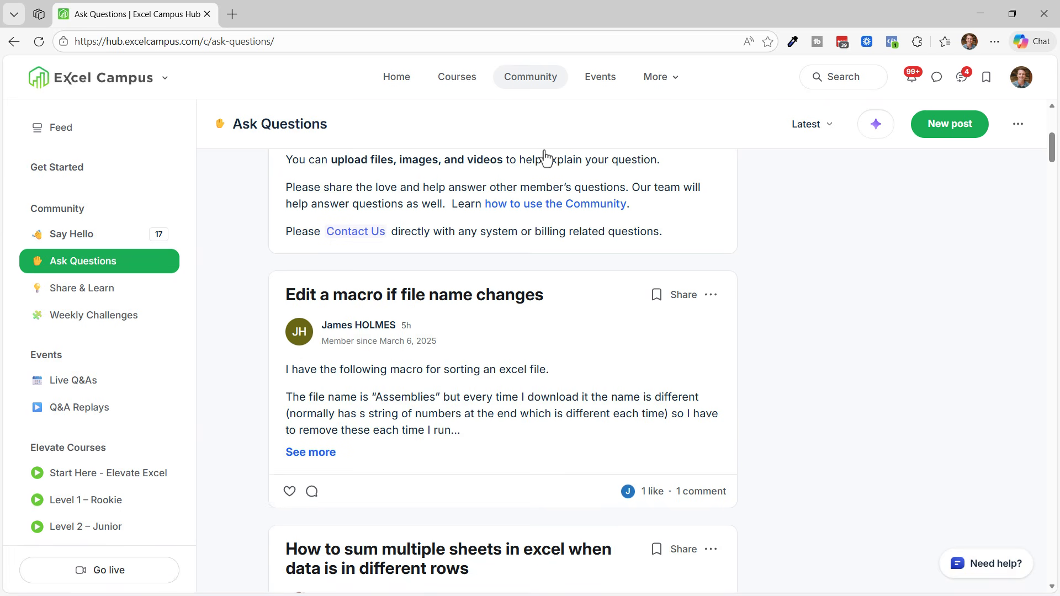
left_click(94, 410)
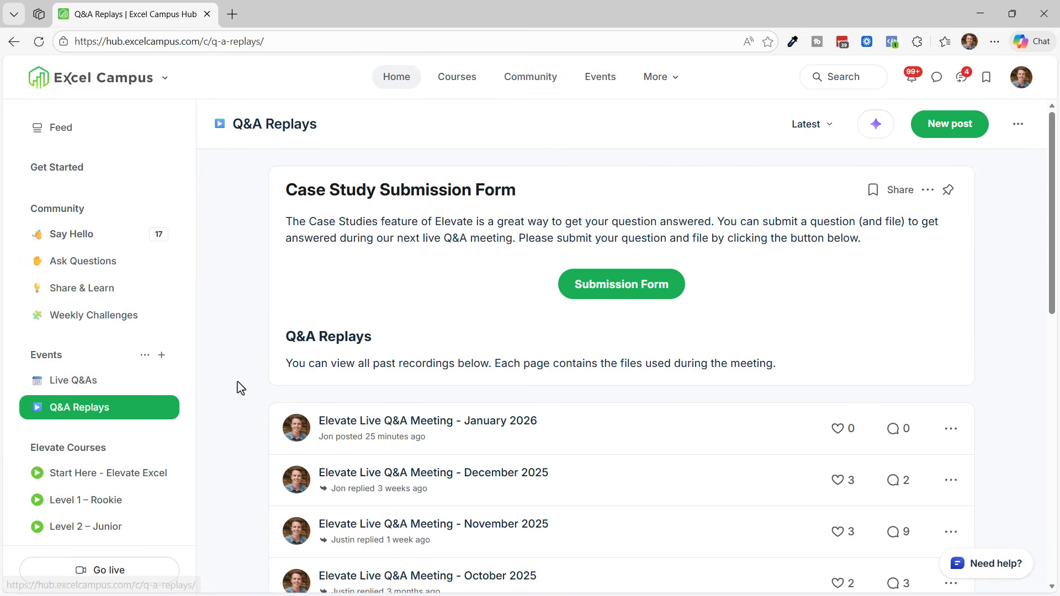
scroll(241, 388, "down", 1)
scroll(241, 388, "down", 4)
left_click(57, 167)
left_click(76, 204)
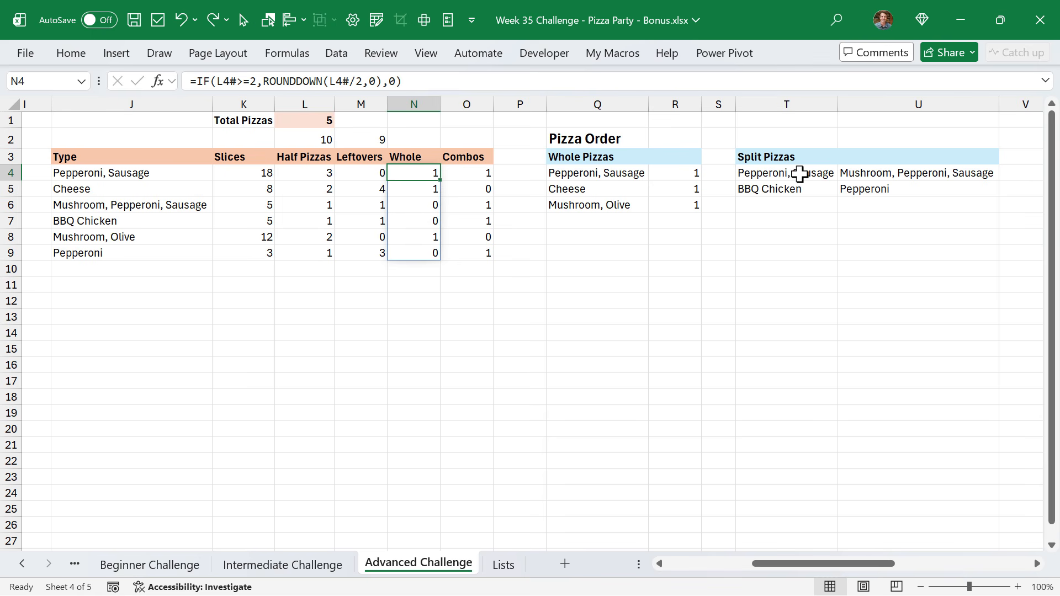
Inspect the Split Pizzas and Whole Pizzas formulas in the bonus workbook
left_click(751, 173)
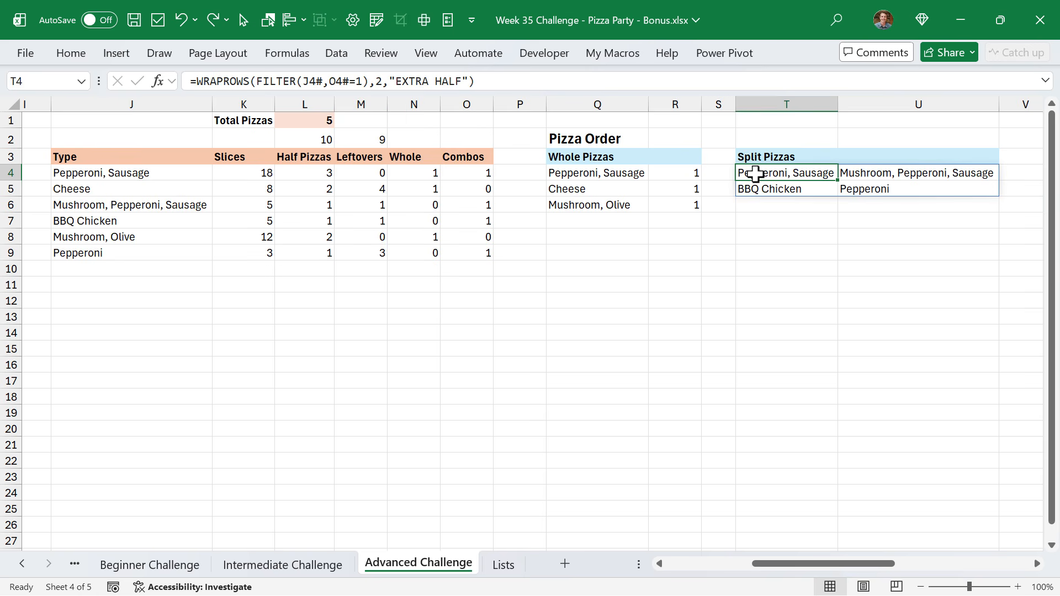
key("F2")
key("Escape")
double_click(623, 173)
key("Escape")
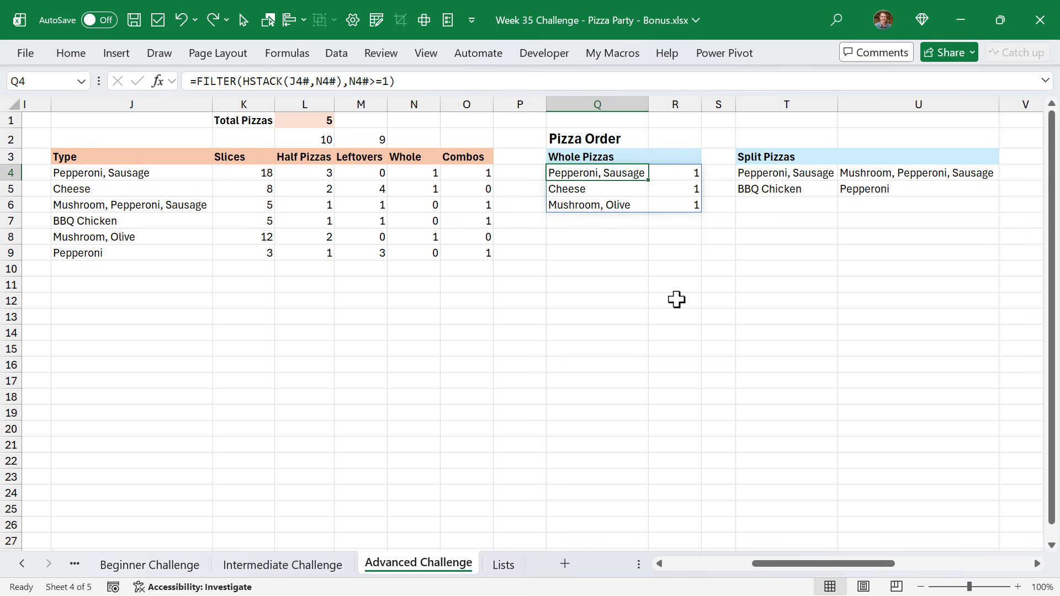
Change Ben's slices in F5 to 22 to test the order calculation
left_click_drag(773, 563, 685, 562)
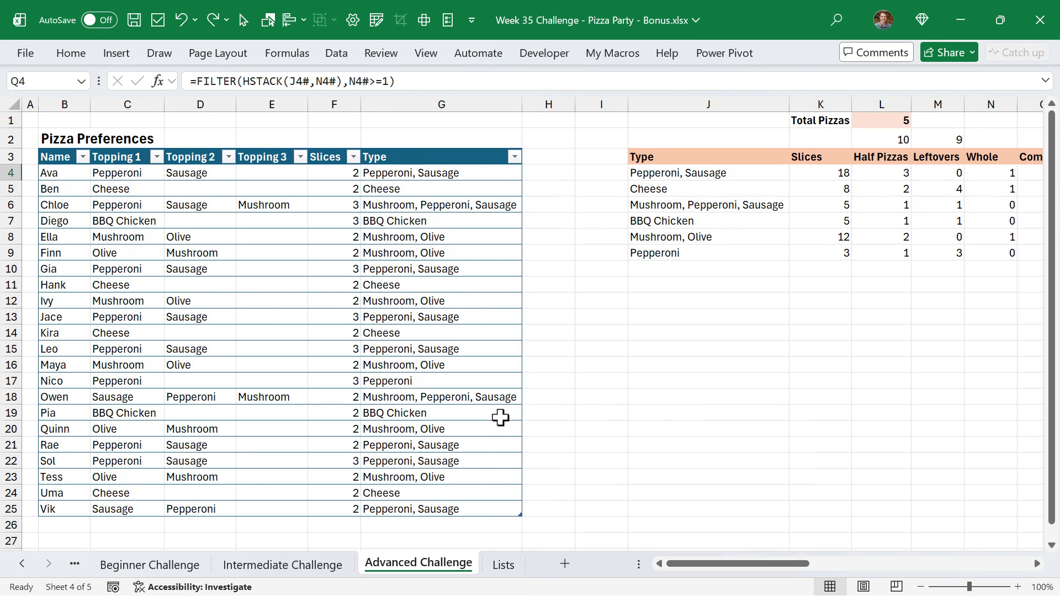
left_click(336, 191)
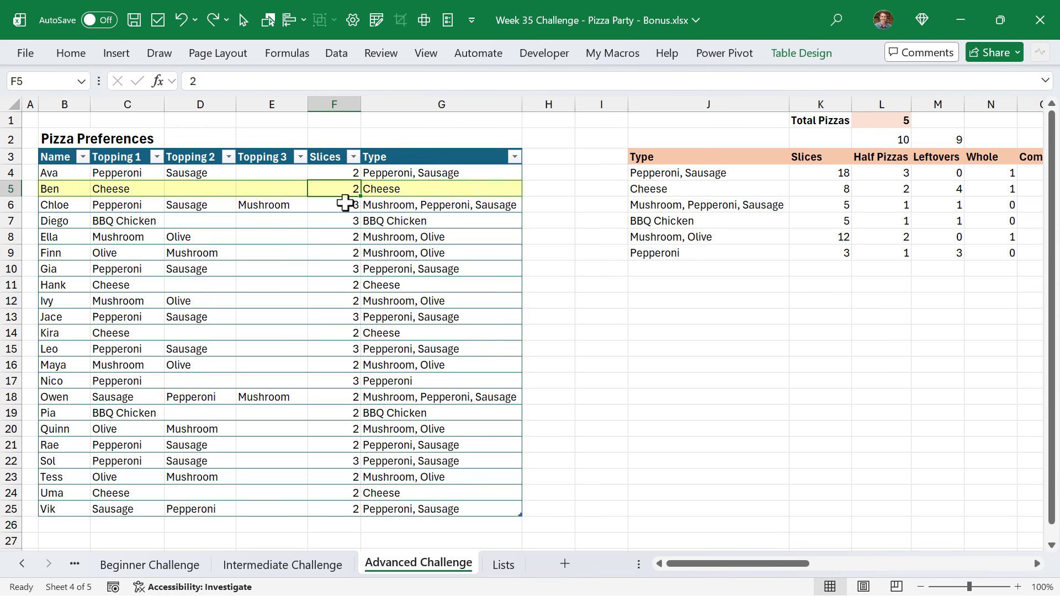
type("22")
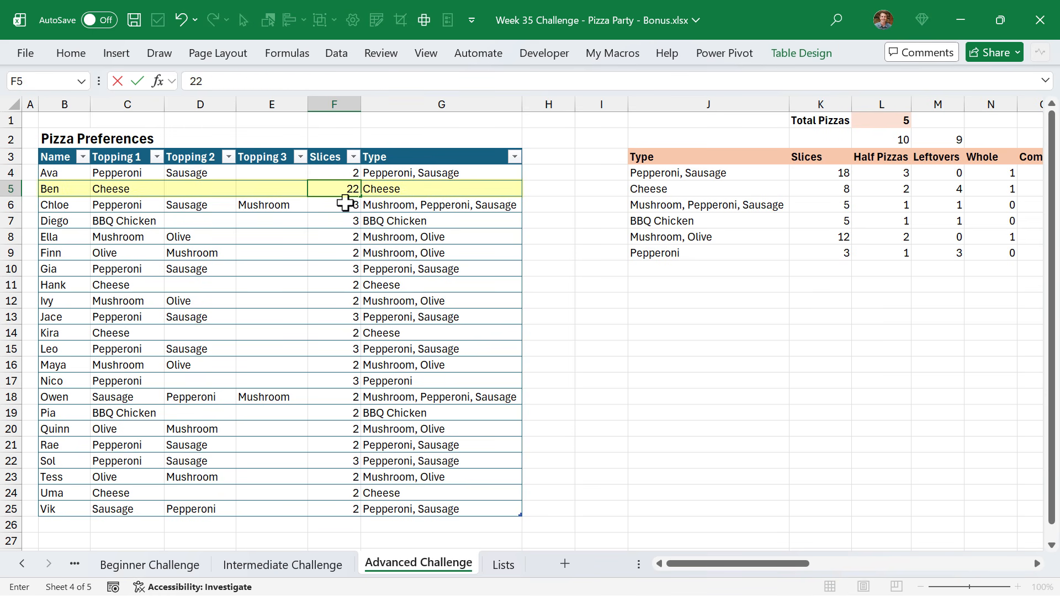
key("Return")
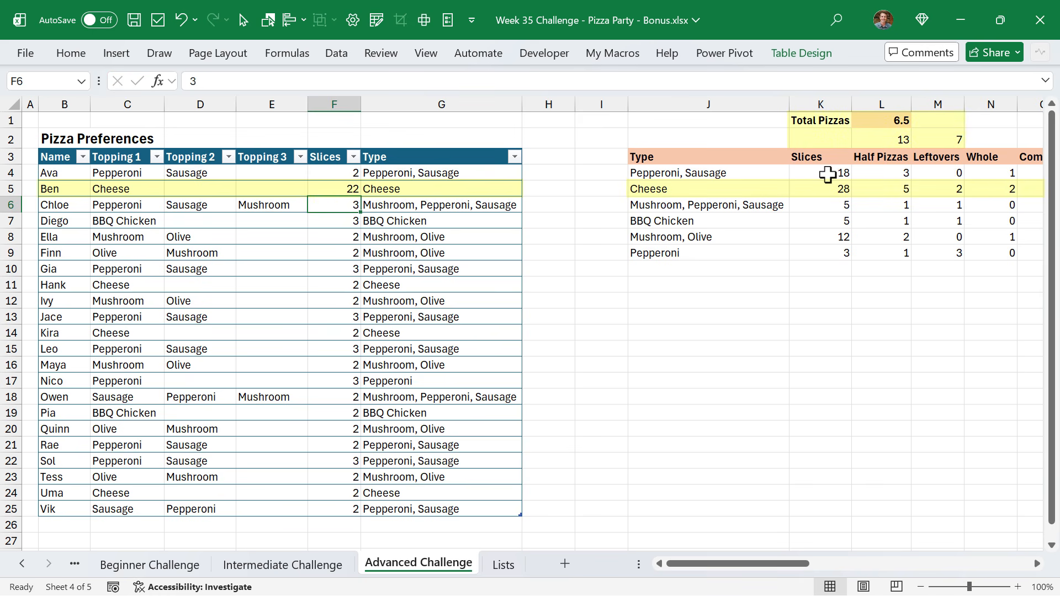
Review the Total Pizzas formula and the Split Pizzas and Whole Pizzas outputs
left_click(886, 123)
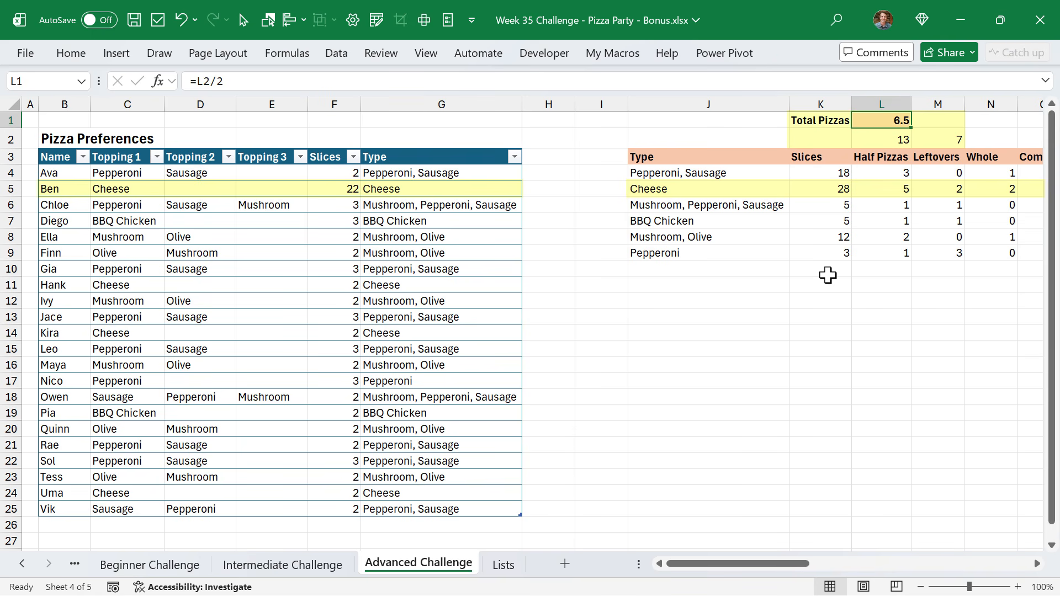
left_click_drag(754, 563, 854, 555)
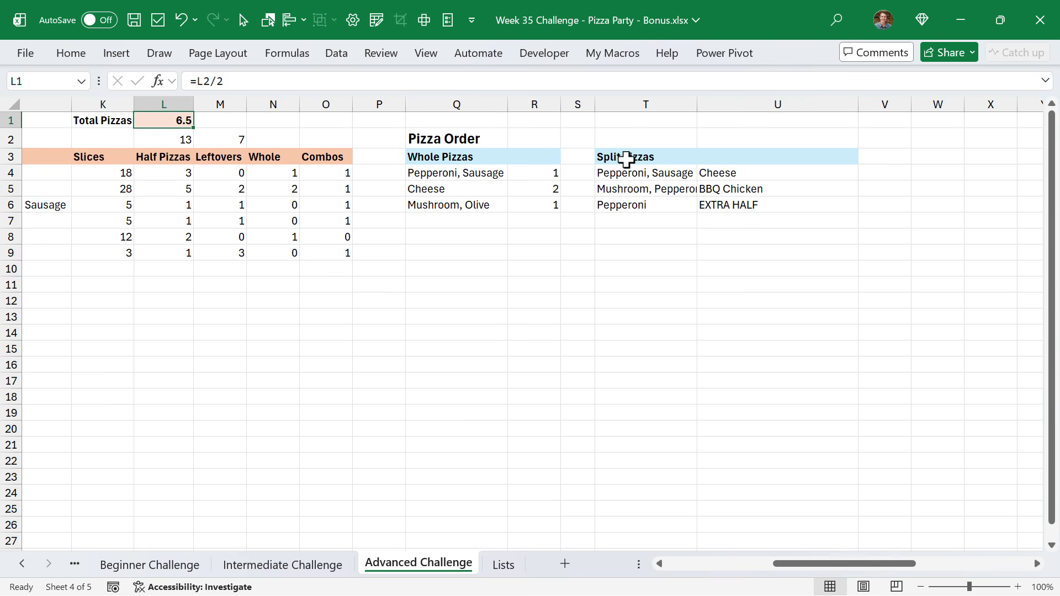
left_click(716, 209)
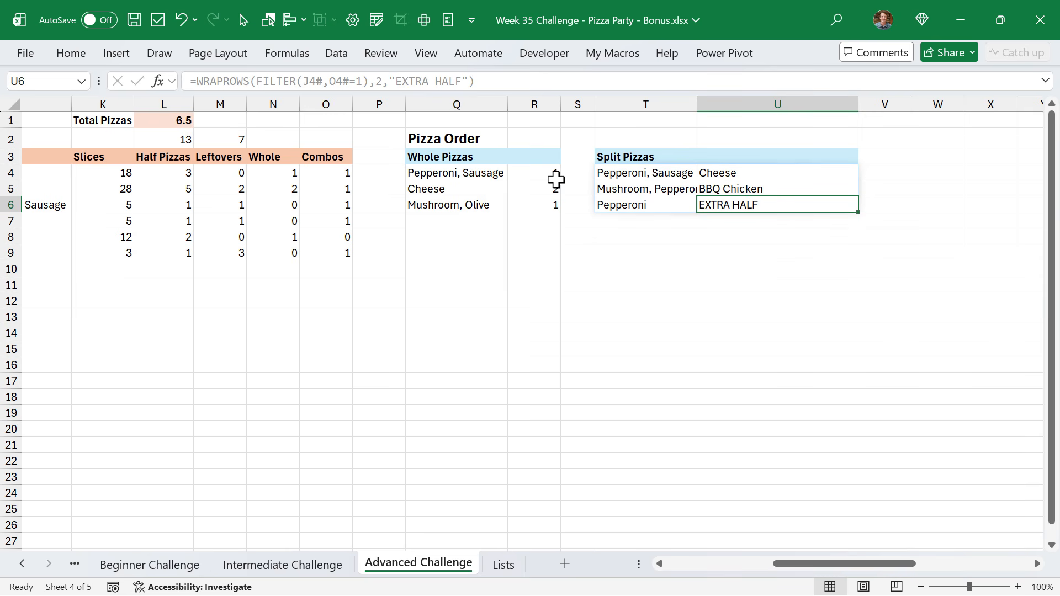
left_click(489, 173)
key("F2")
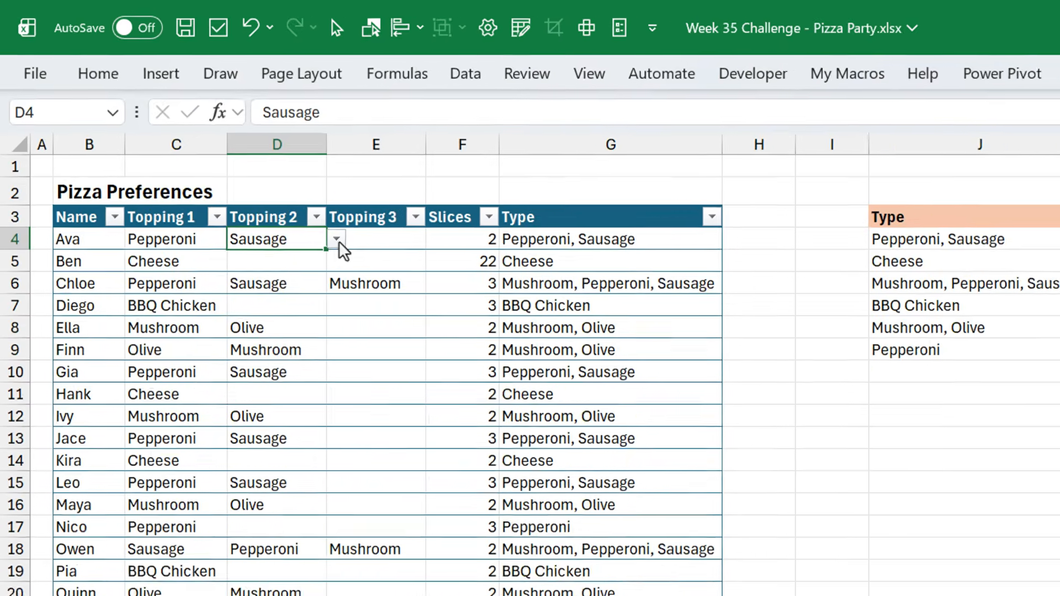
Open the Topping 2 drop-down in D4 and view the Lists sheet's Toppings table
left_click(243, 173)
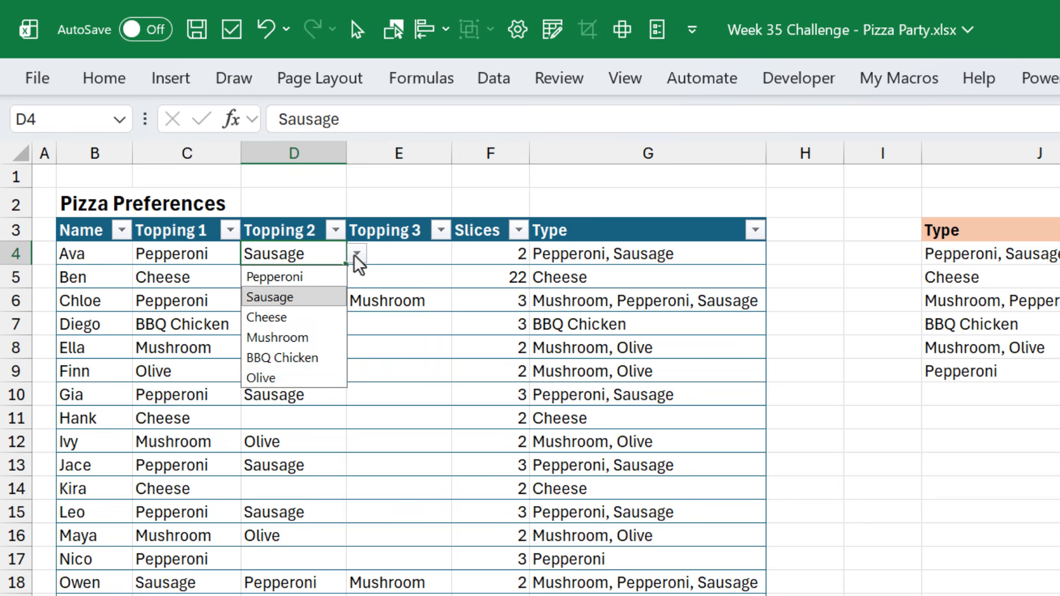
left_click(357, 255)
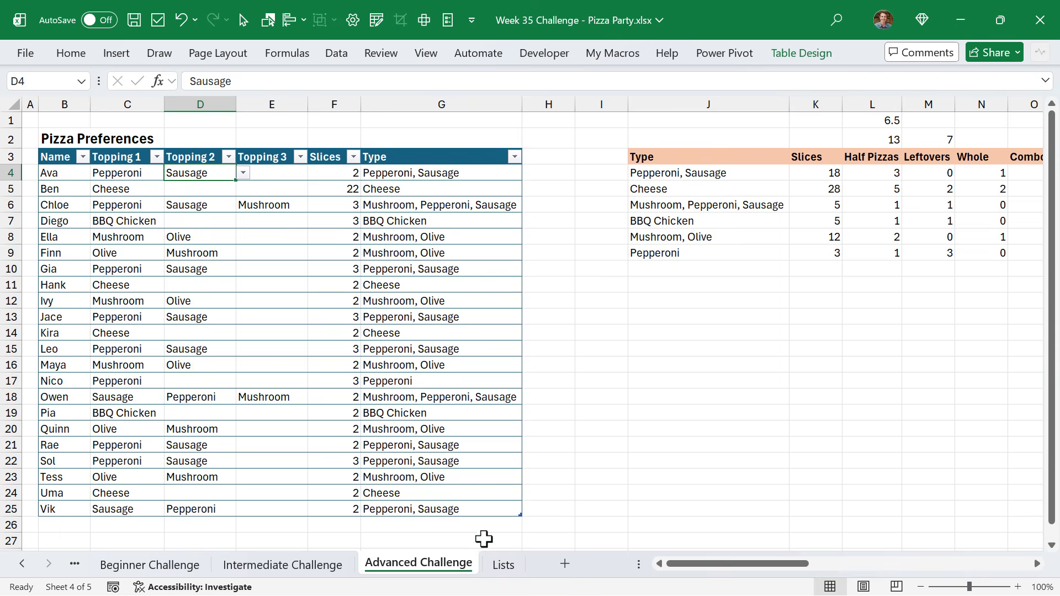
left_click(503, 565)
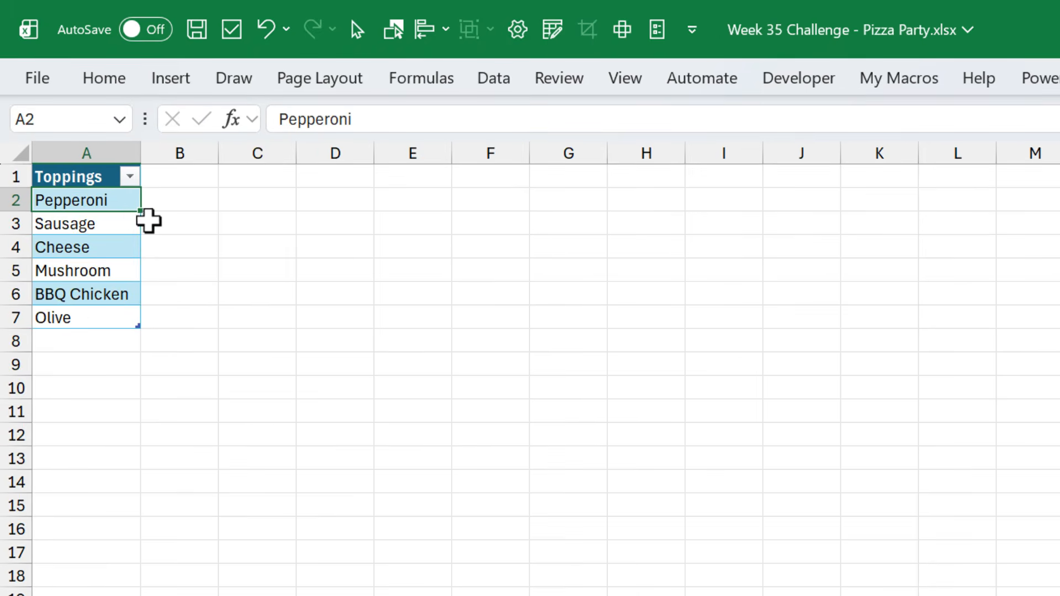